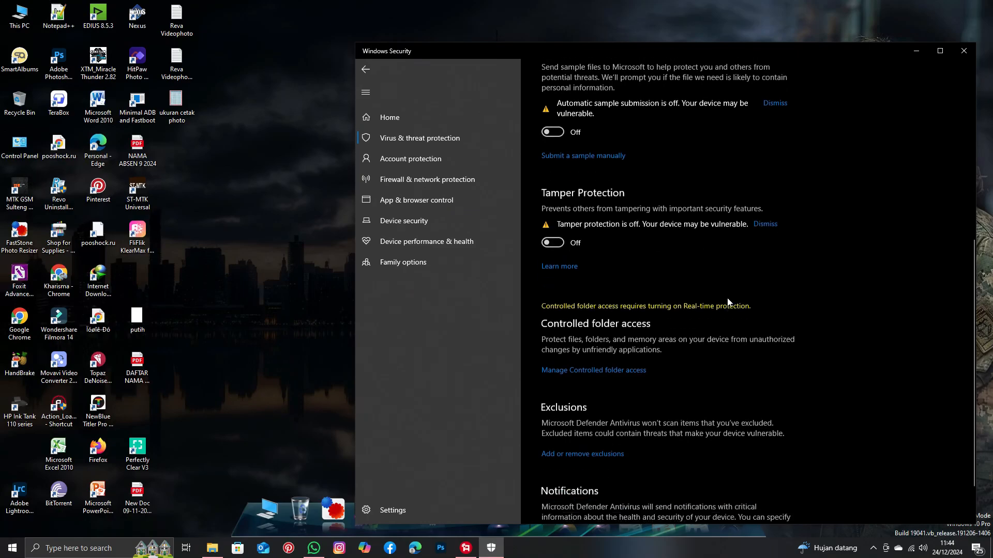
# Close the Windows Security window and dismiss the virus protection notification.
pyautogui.click(963, 51)
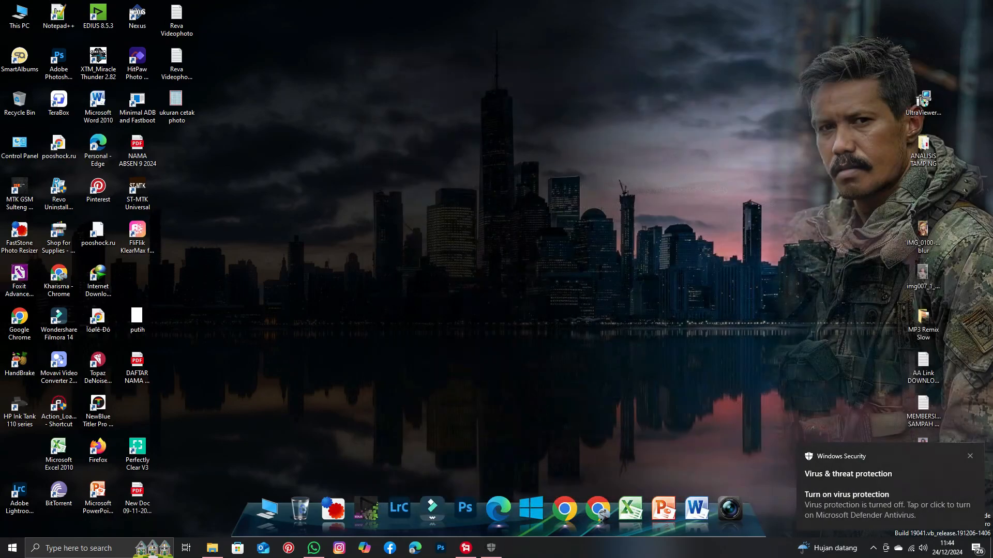
pyautogui.click(970, 457)
pyautogui.click(911, 548)
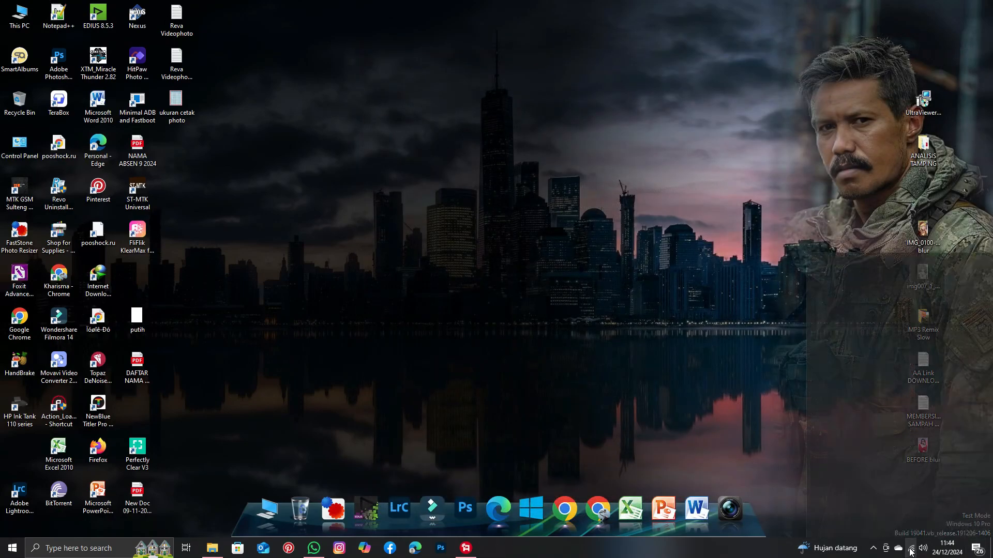
pyautogui.click(939, 302)
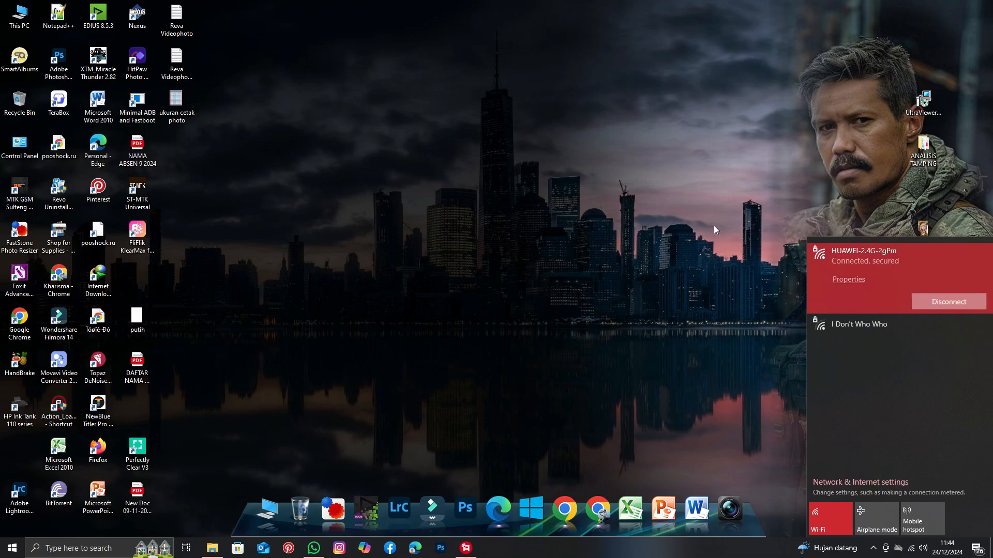
pyautogui.click(634, 194)
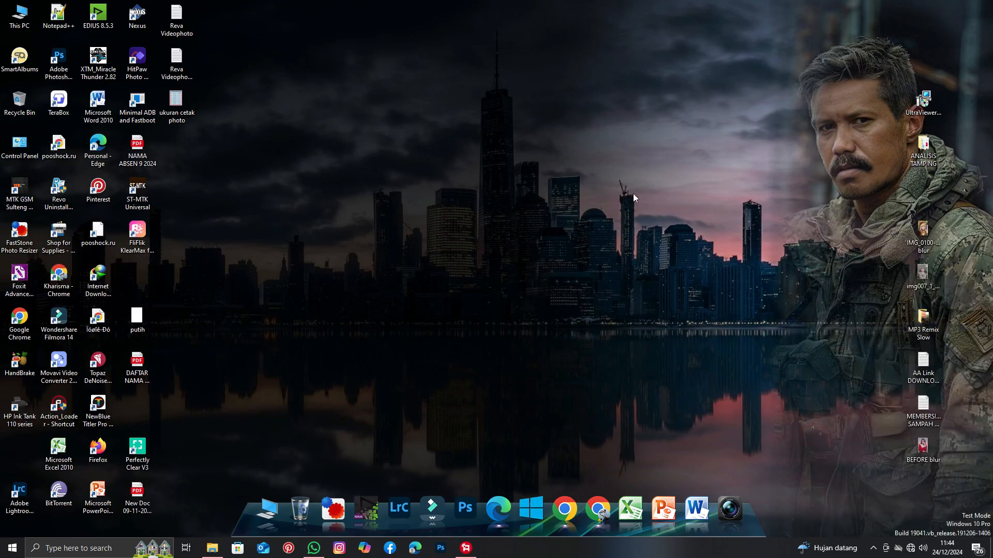
# Extract the HitPaw Photo Object Remover 1.0.0.18 archive inside the Software BACKUP folder on DATA (D:).
pyautogui.click(212, 548)
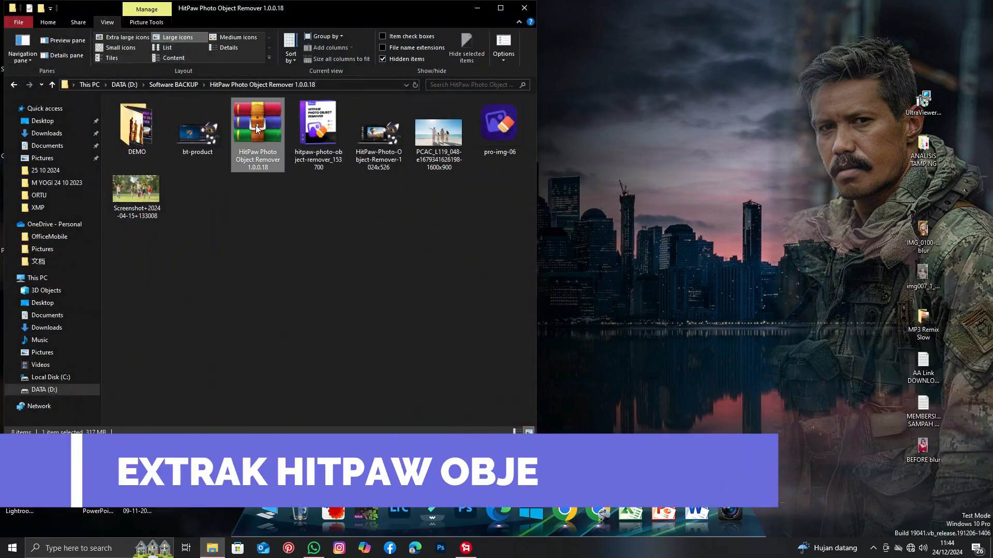
pyautogui.rightClick(256, 124)
pyautogui.click(308, 177)
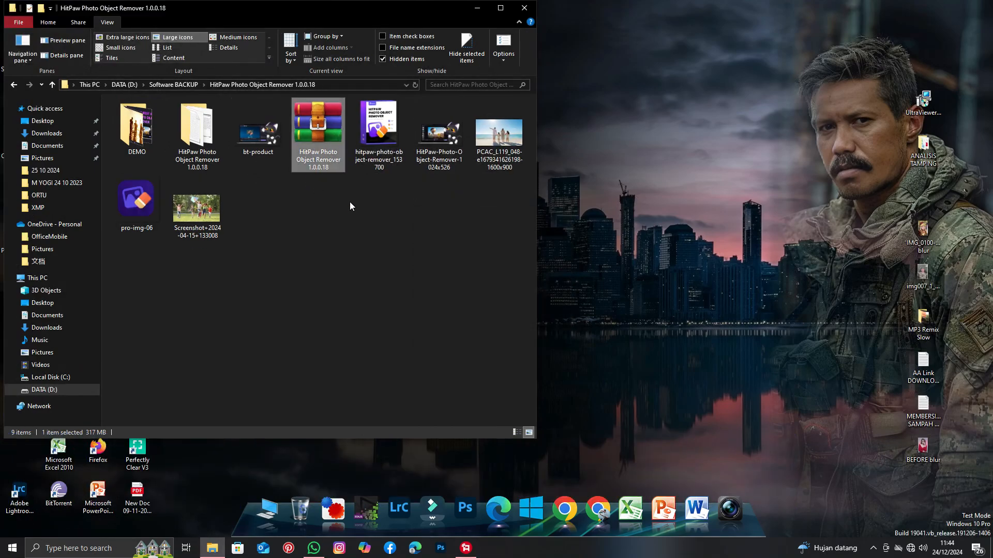
# Open the extracted folder and run Setup as administrator, allowing it to make changes to the device.
pyautogui.doubleClick(201, 133)
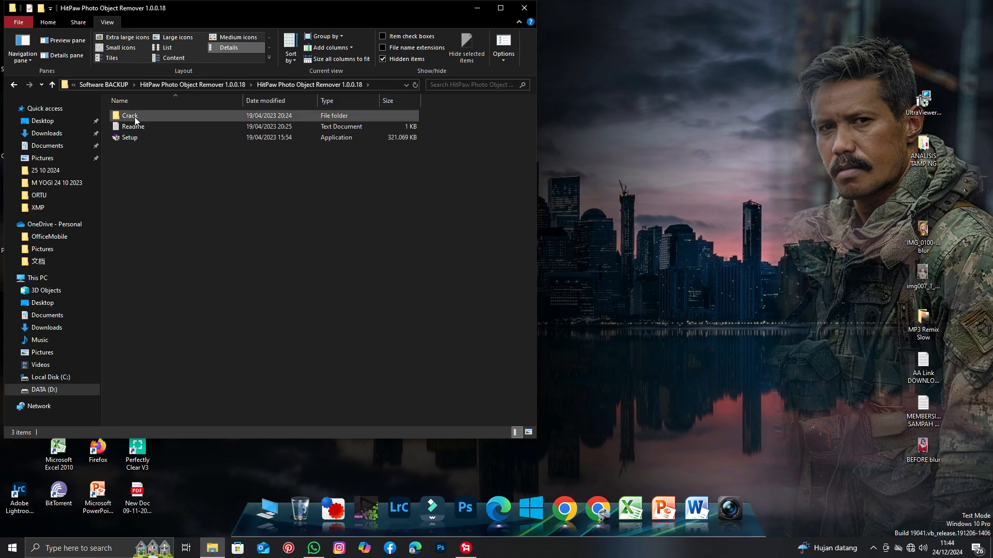
pyautogui.rightClick(142, 138)
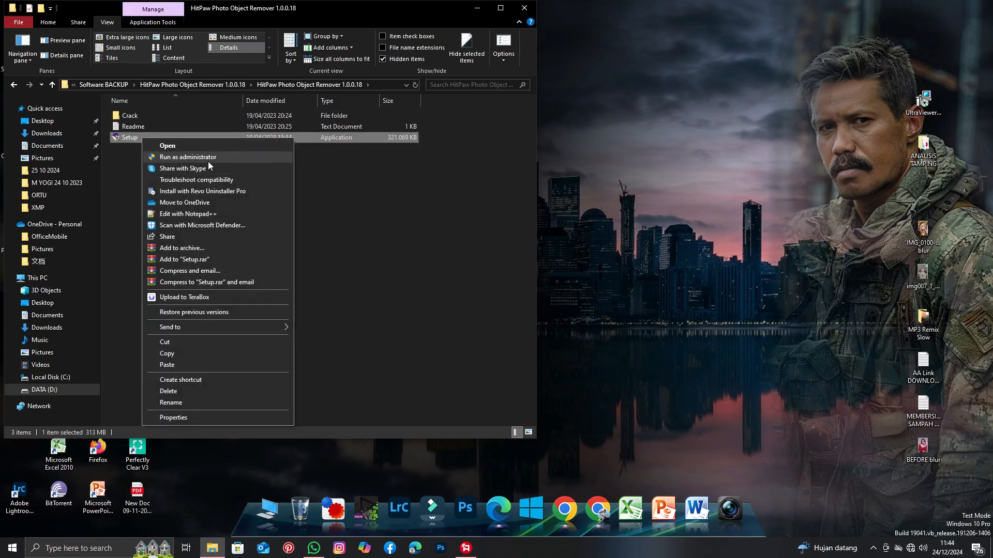
pyautogui.click(178, 157)
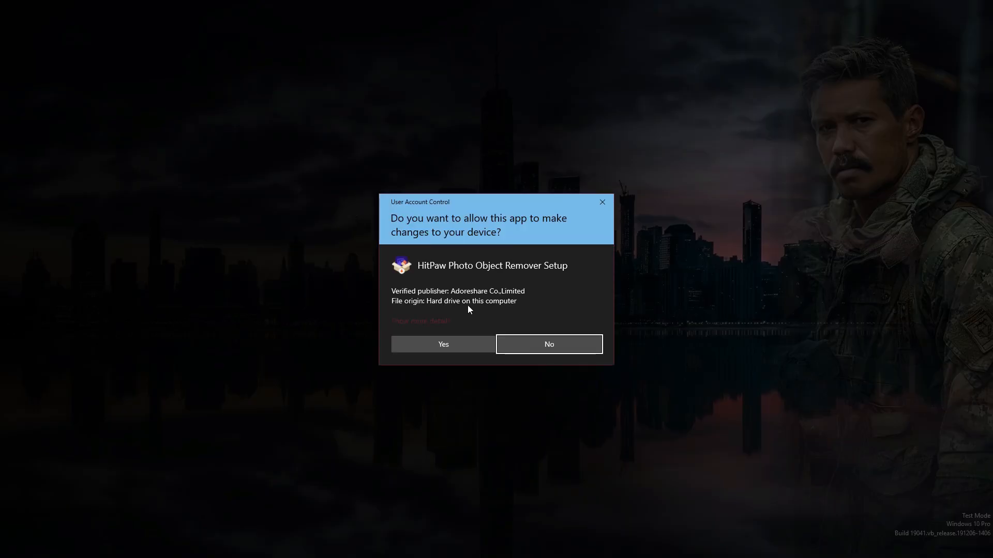
pyautogui.click(444, 344)
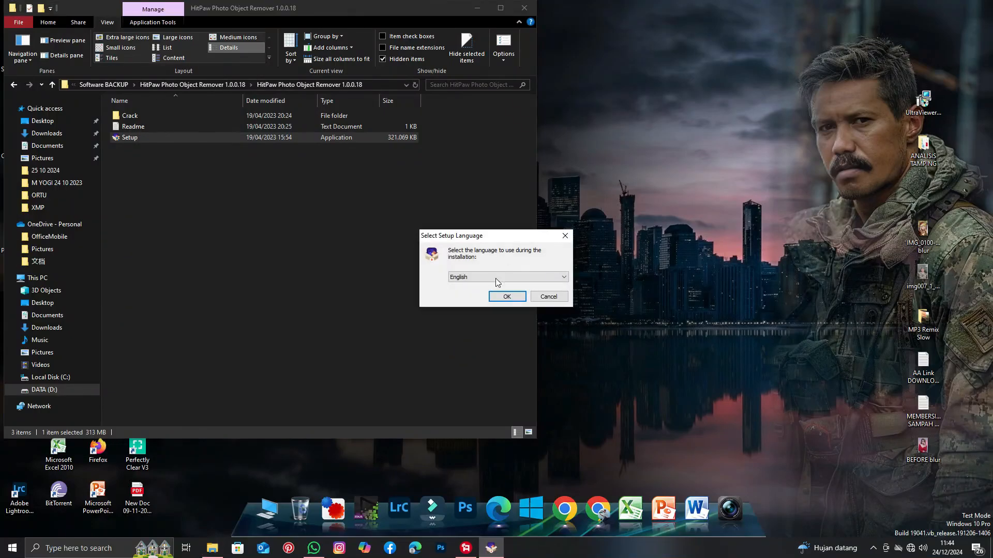
# Install HitPaw Photo Object Remover in English, accepting the licence agreement and keeping the desktop shortcut option.
pyautogui.click(509, 299)
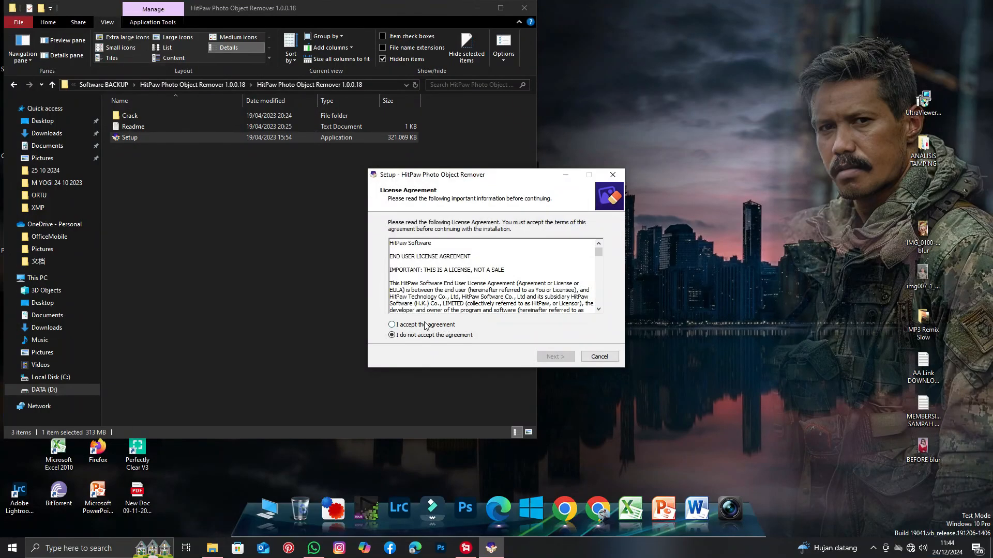
pyautogui.click(425, 326)
pyautogui.click(553, 357)
pyautogui.click(552, 357)
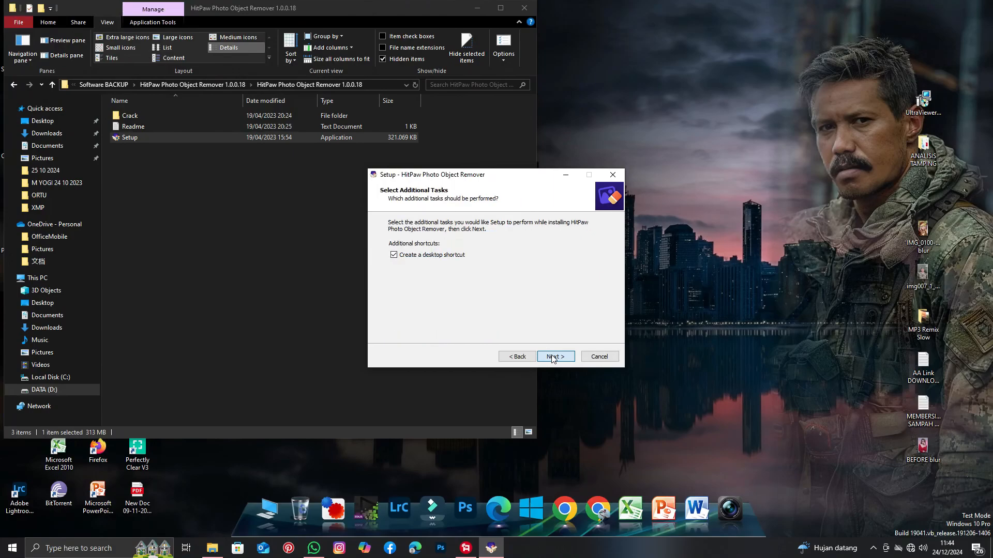
pyautogui.click(553, 358)
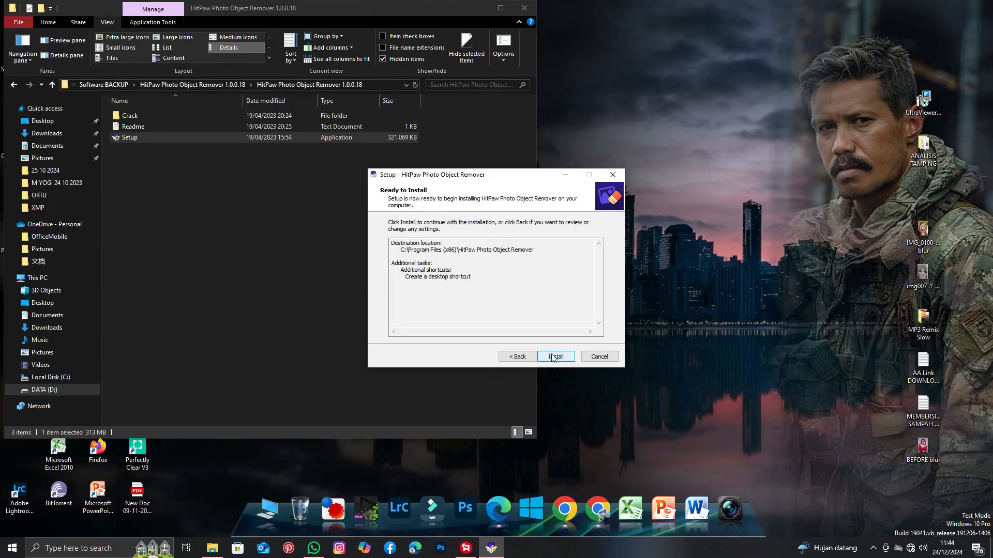
pyautogui.click(552, 355)
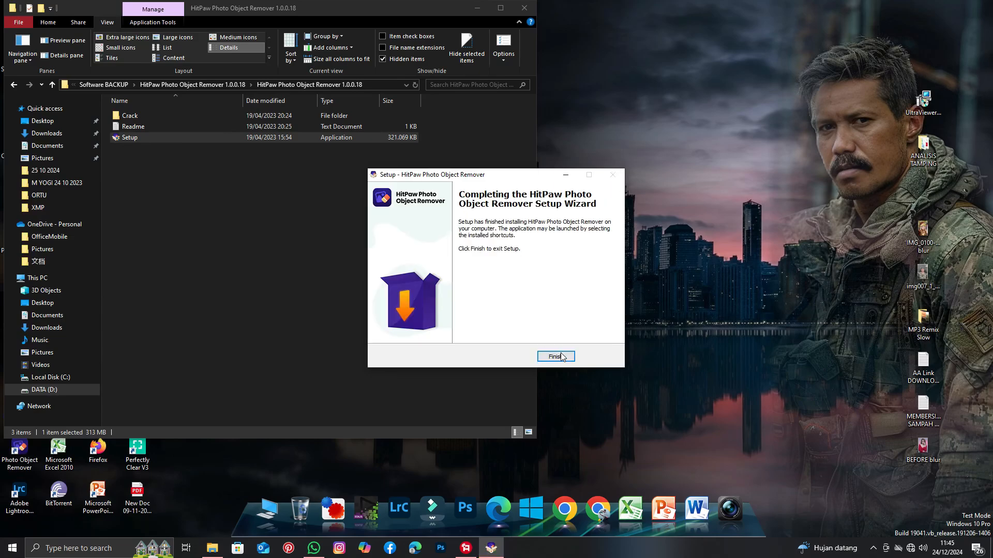
pyautogui.click(555, 357)
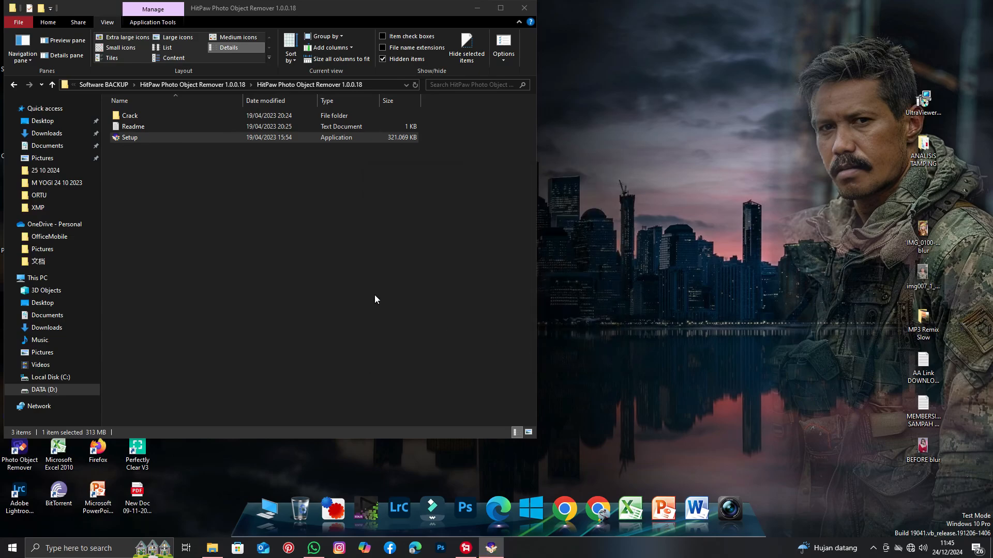
# Read the Readme instructions in the extracted folder.
pyautogui.doubleClick(142, 124)
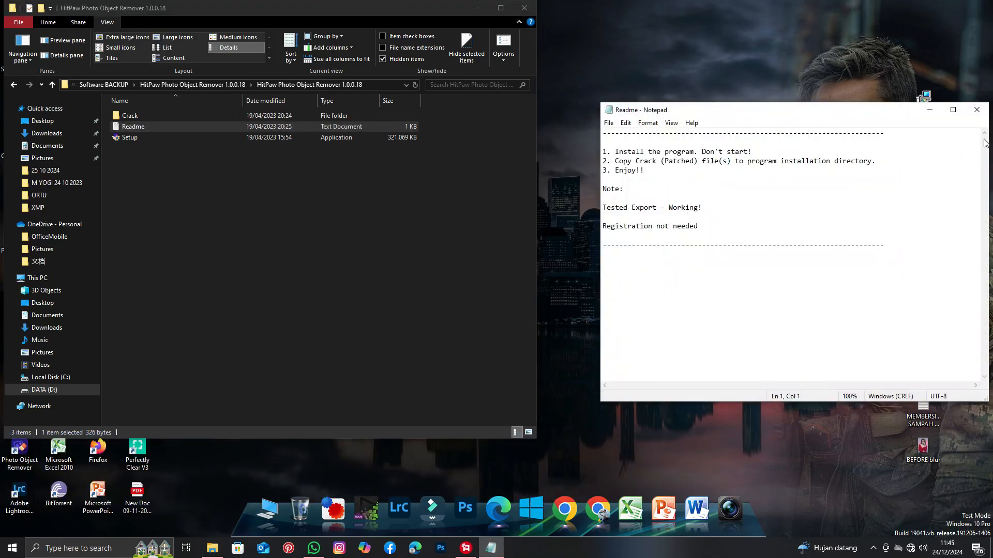
pyautogui.click(977, 110)
# Copy the HitPawPhotoObjectRemover application file from the Crack folder.
pyautogui.doubleClick(137, 114)
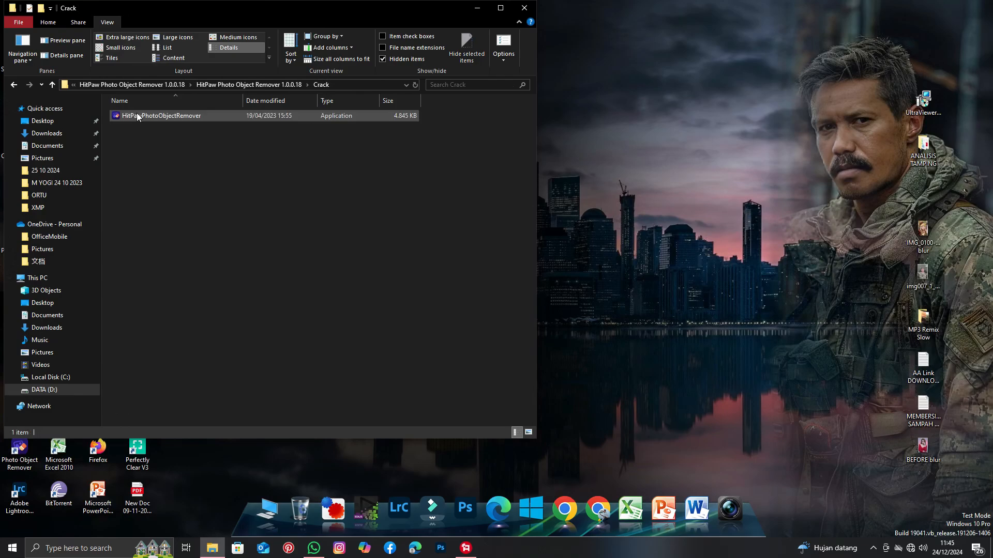
pyautogui.moveTo(193, 12); pyautogui.dragTo(539, 28)
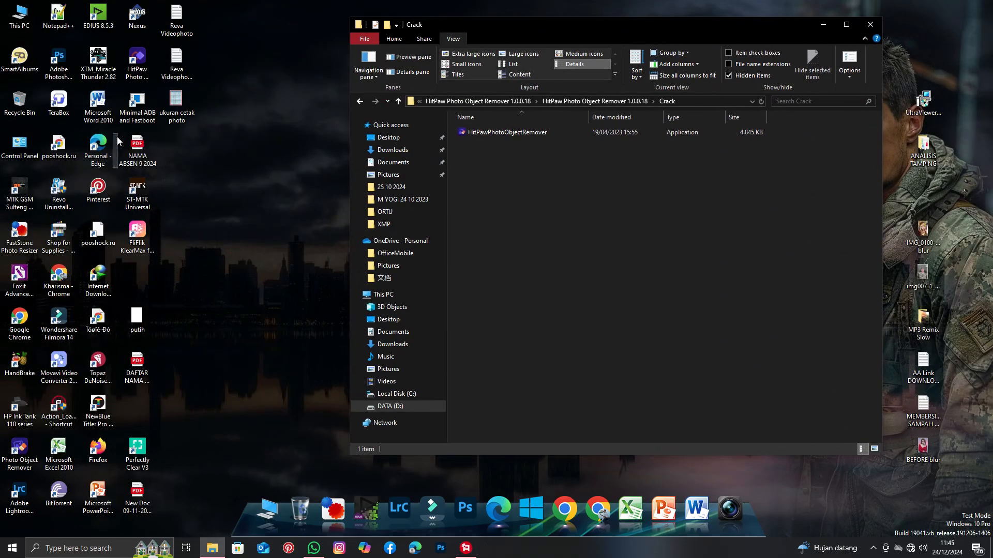
pyautogui.click(138, 73)
pyautogui.click(27, 445)
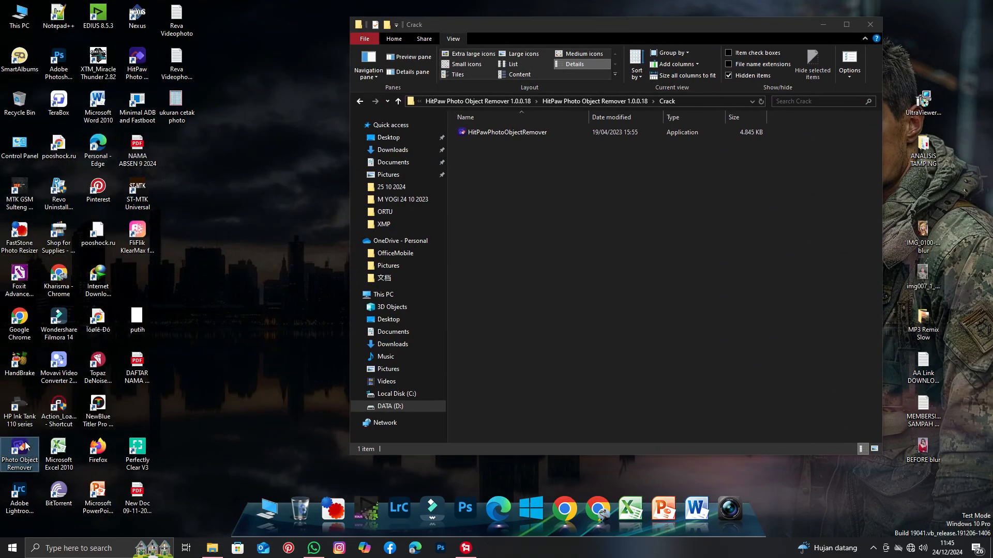
pyautogui.click(501, 132)
pyautogui.rightClick(501, 132)
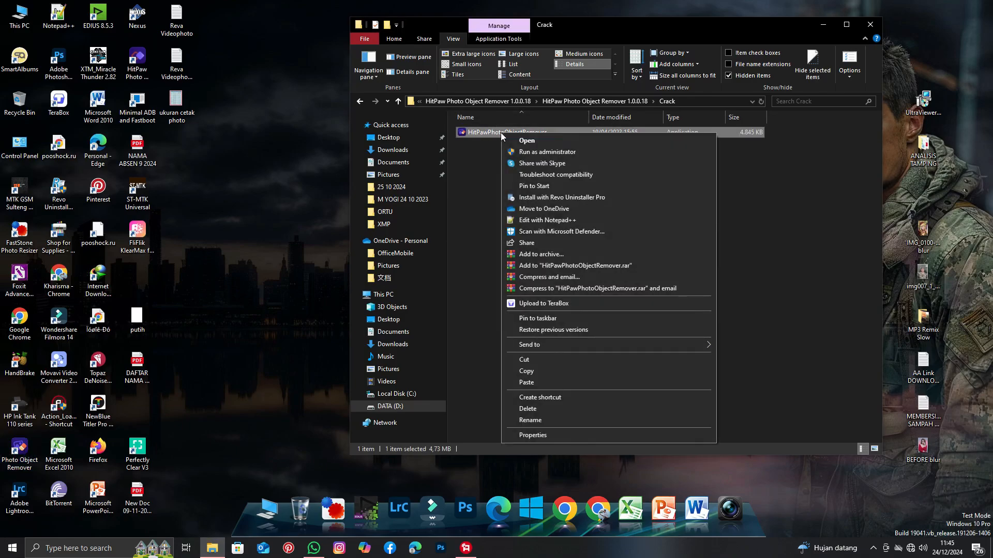
pyautogui.click(529, 371)
# Paste the copied file into the HitPaw Photo Object Remover installation folder, granting administrator permission.
pyautogui.rightClick(20, 447)
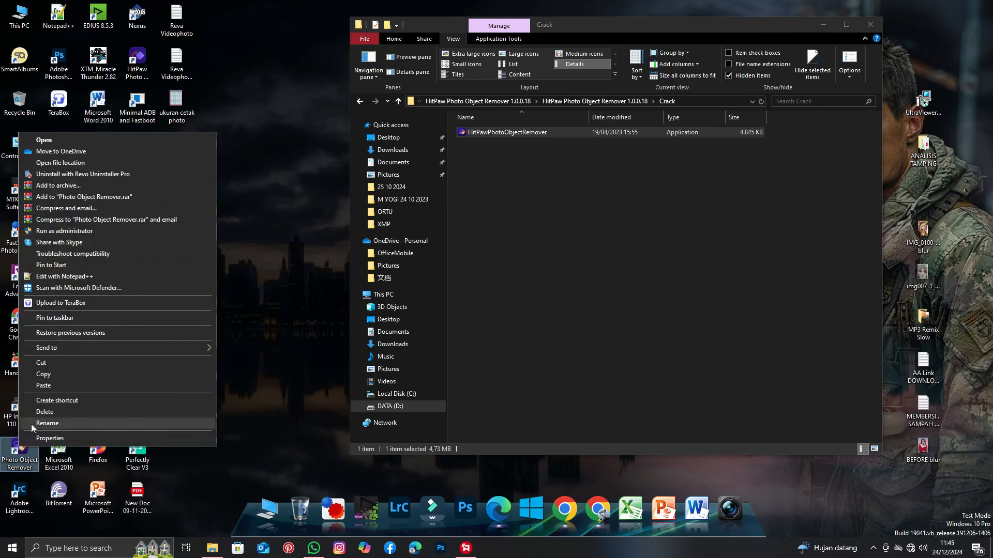
pyautogui.click(83, 164)
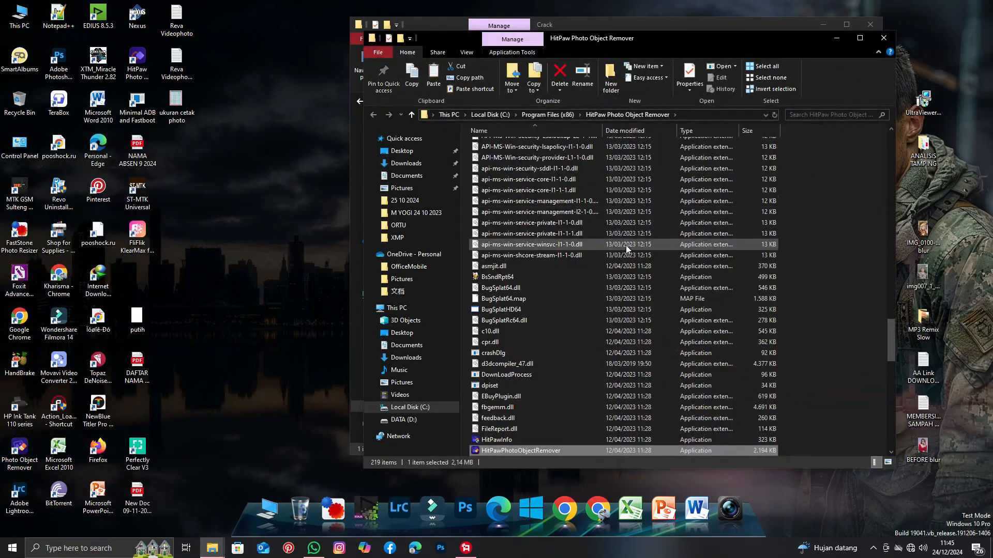
pyautogui.click(467, 52)
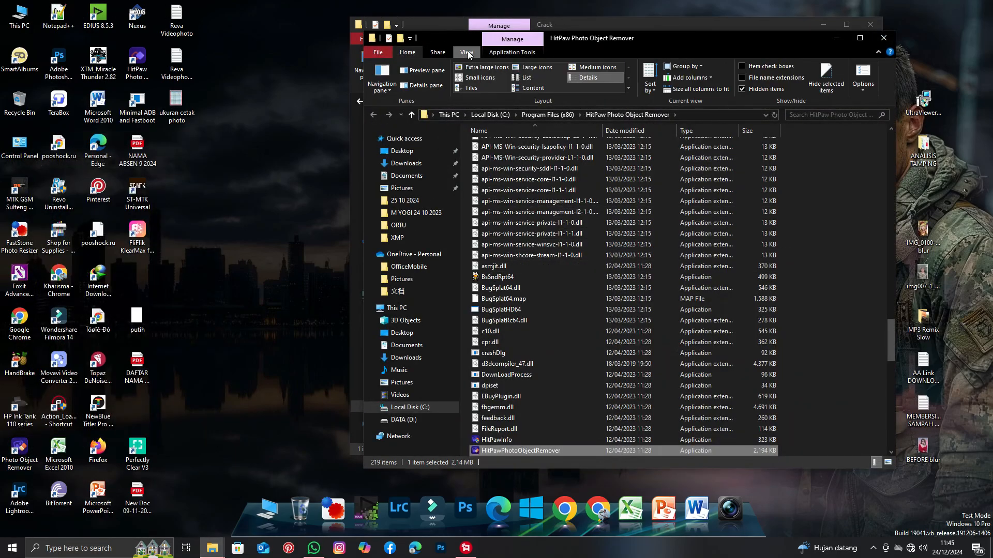
pyautogui.click(532, 77)
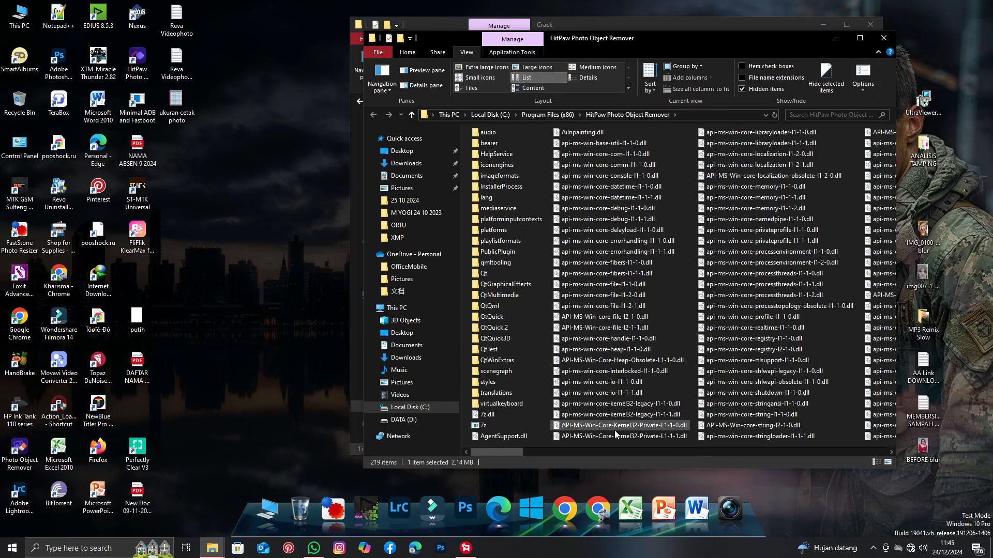
pyautogui.click(862, 39)
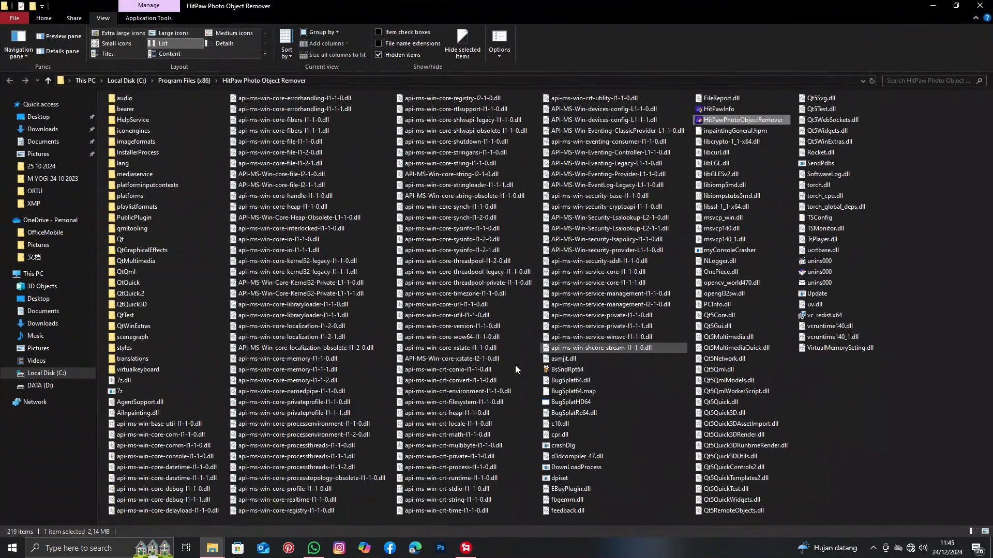
pyautogui.rightClick(931, 345)
pyautogui.click(910, 415)
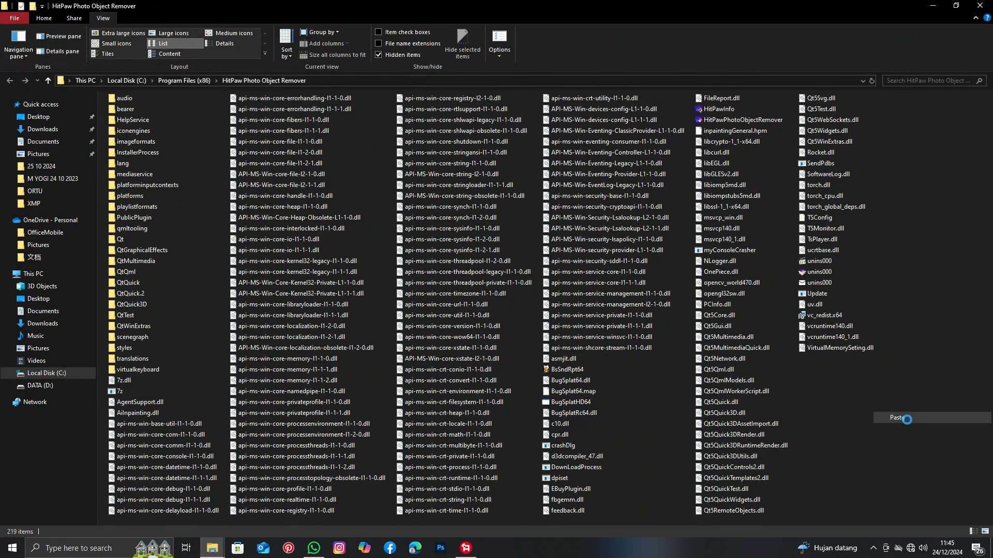
pyautogui.click(194, 209)
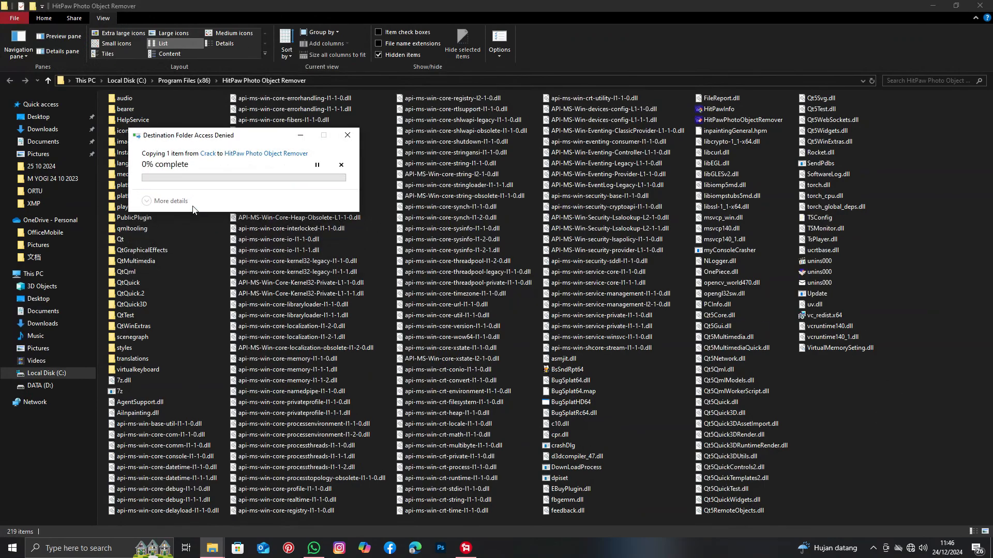
pyautogui.click(206, 205)
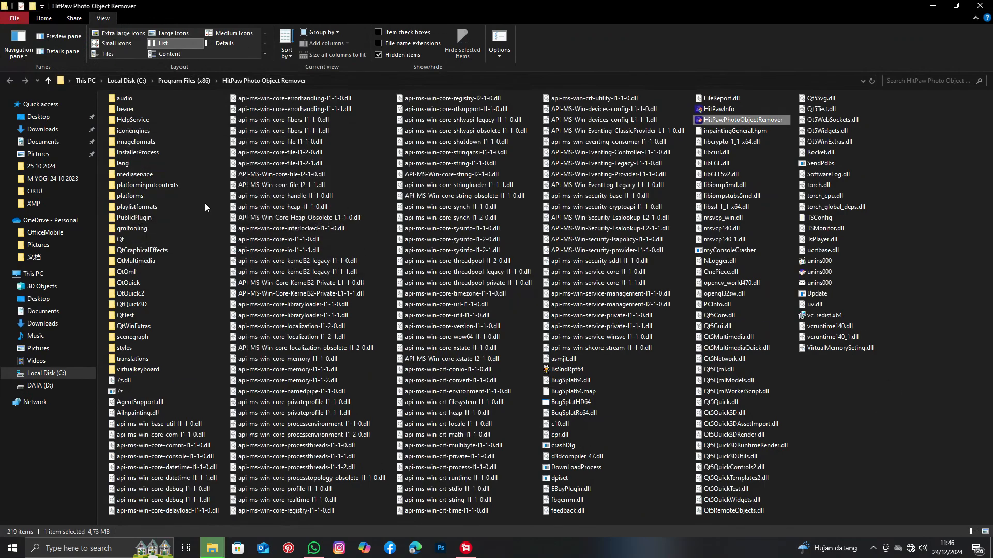
# Close the installation folder and launch Photo Object Remover from its desktop shortcut.
pyautogui.click(981, 6)
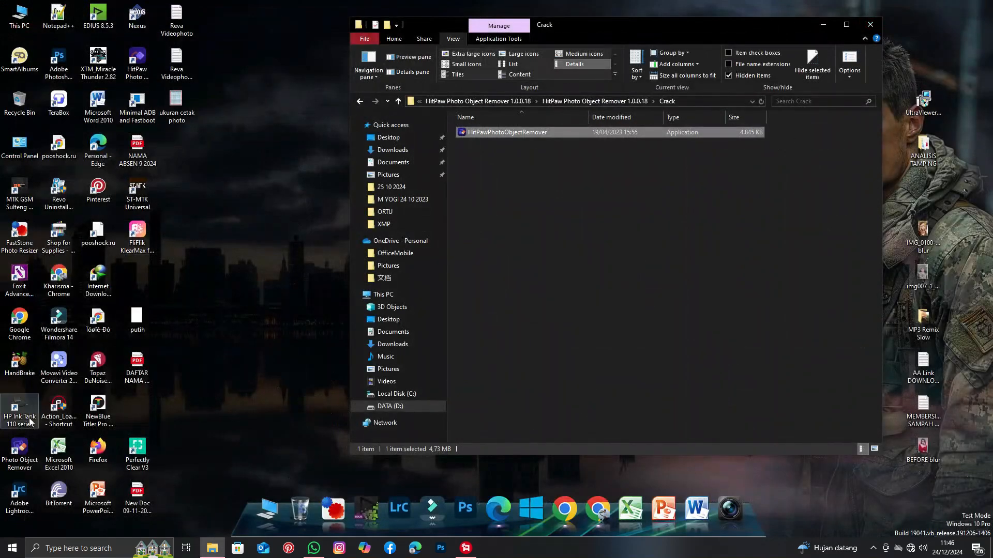
pyautogui.click(360, 102)
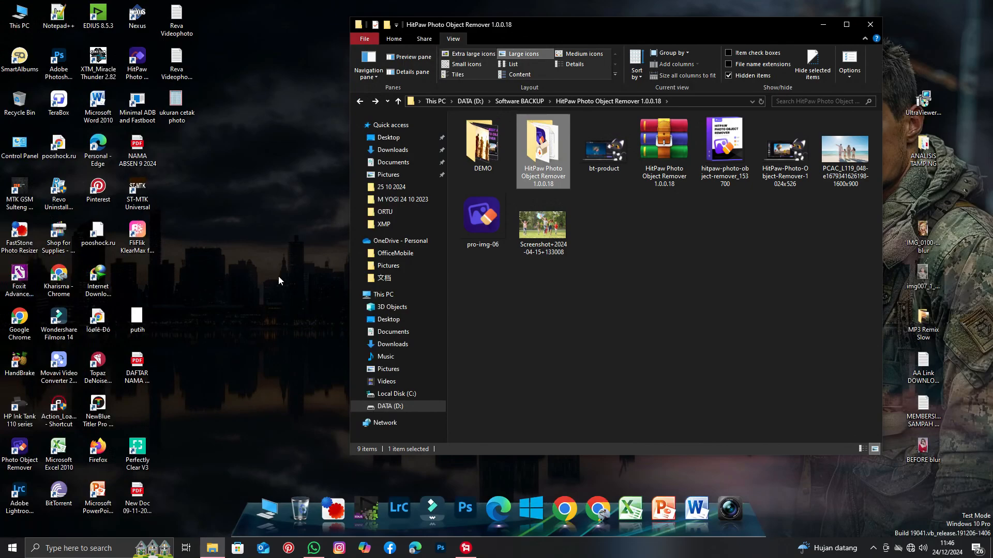
pyautogui.doubleClick(24, 458)
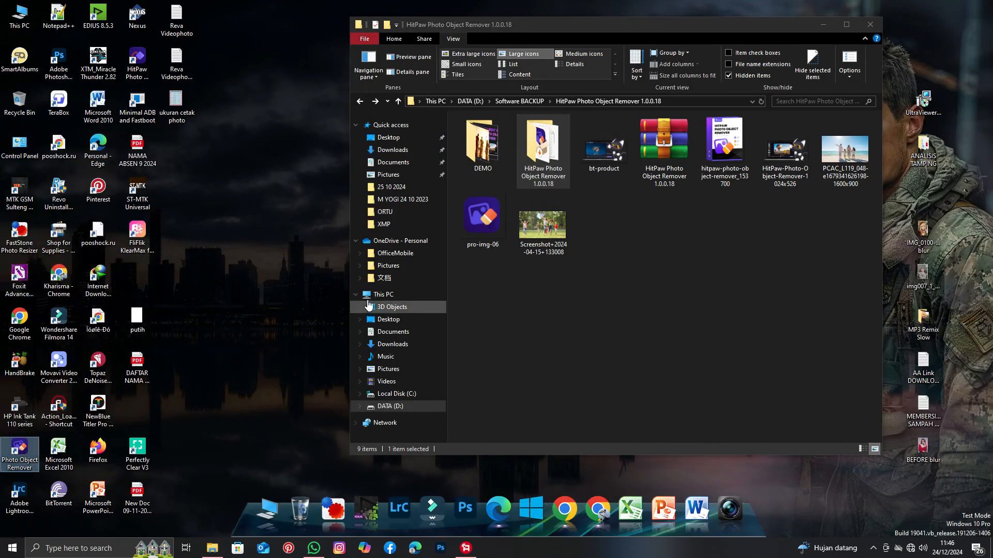
pyautogui.click(823, 25)
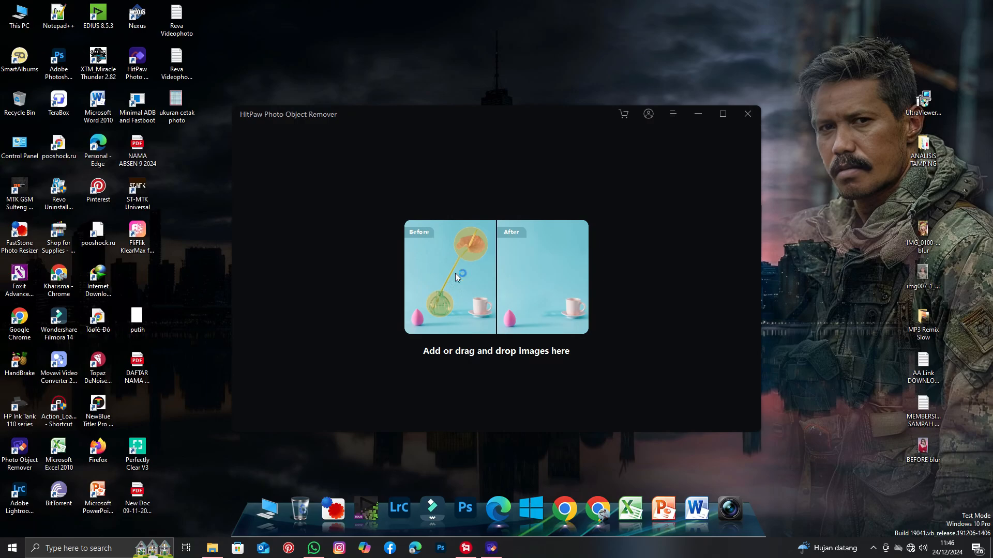
# Open the Screenshot+2024-04-15+133008 image from DATA (D:) > Software BACKUP > HitPaw Photo Object Remover 1.0.0.18, allowing the permission prompt.
pyautogui.click(481, 293)
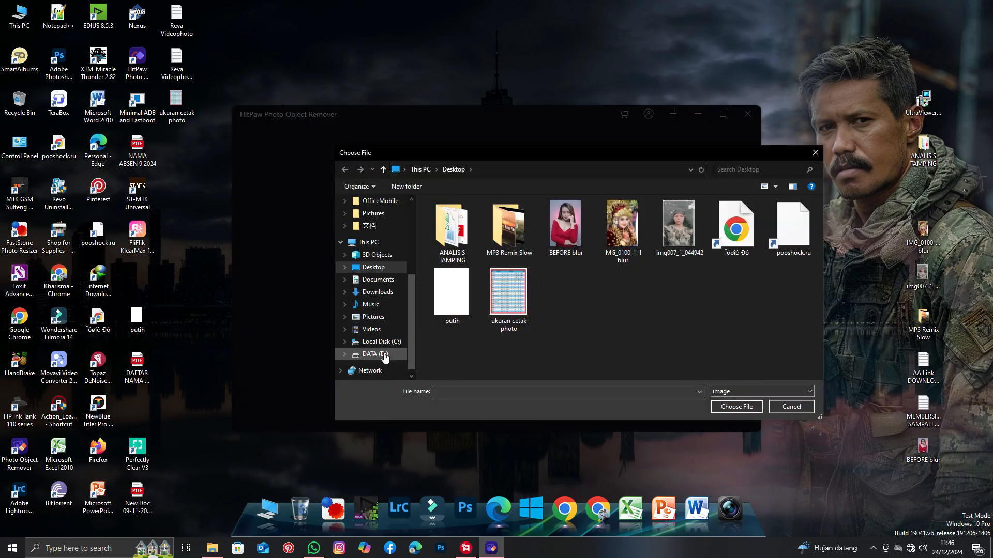
pyautogui.click(375, 354)
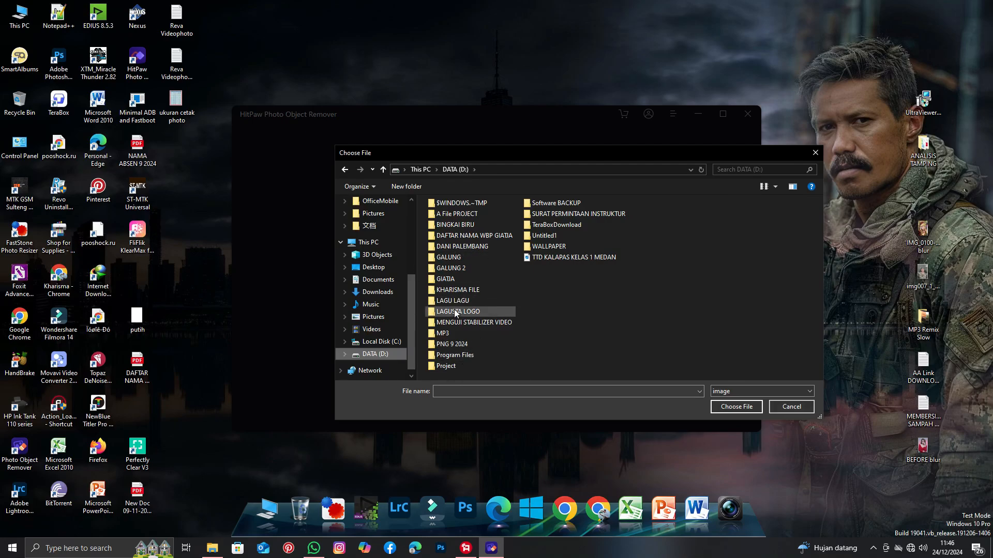
pyautogui.doubleClick(554, 205)
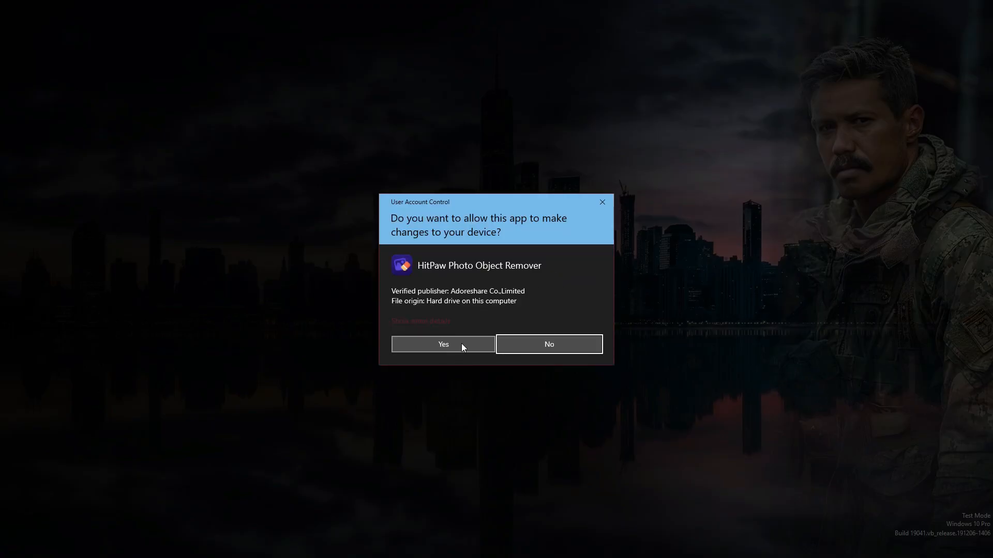
pyautogui.click(462, 344)
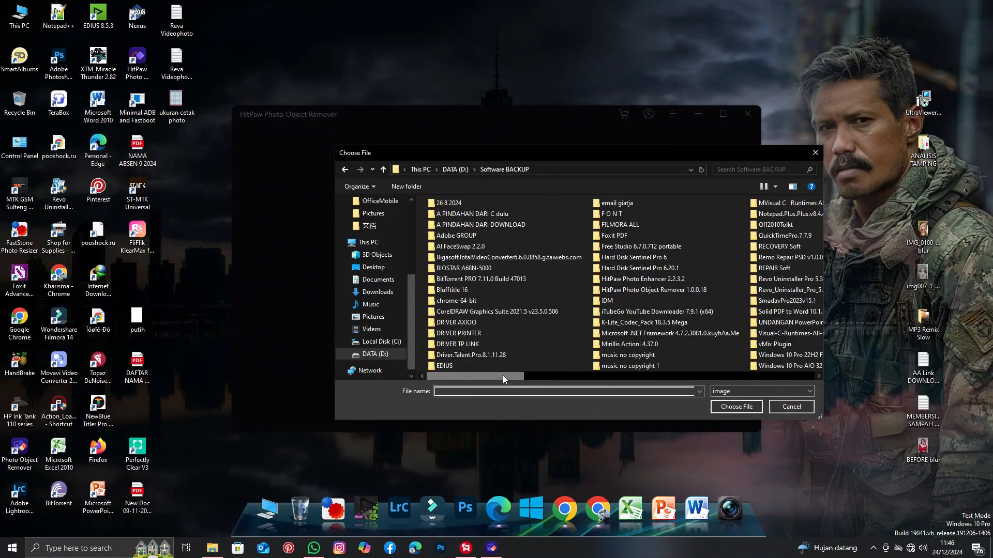
pyautogui.moveTo(562, 376); pyautogui.dragTo(596, 370)
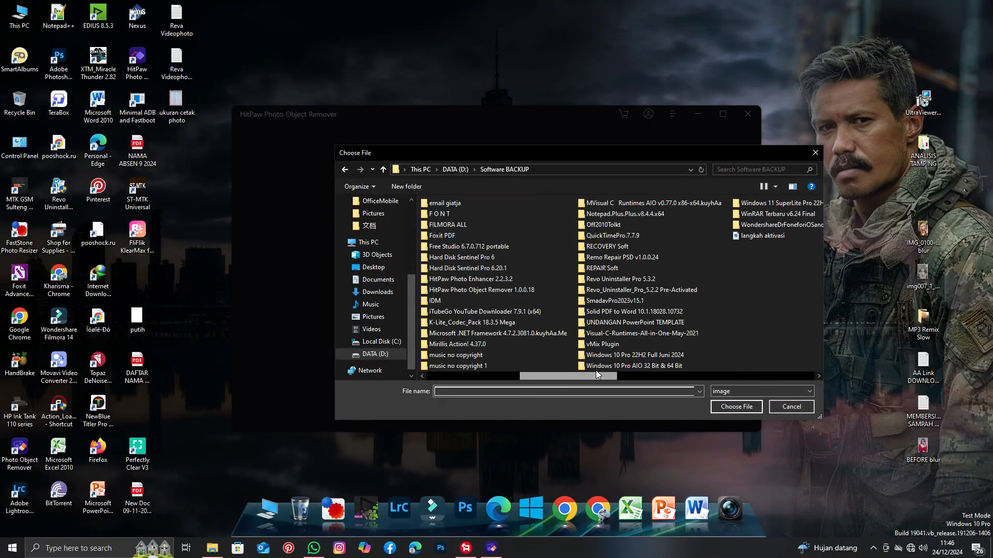
pyautogui.doubleClick(502, 290)
pyautogui.doubleClick(453, 318)
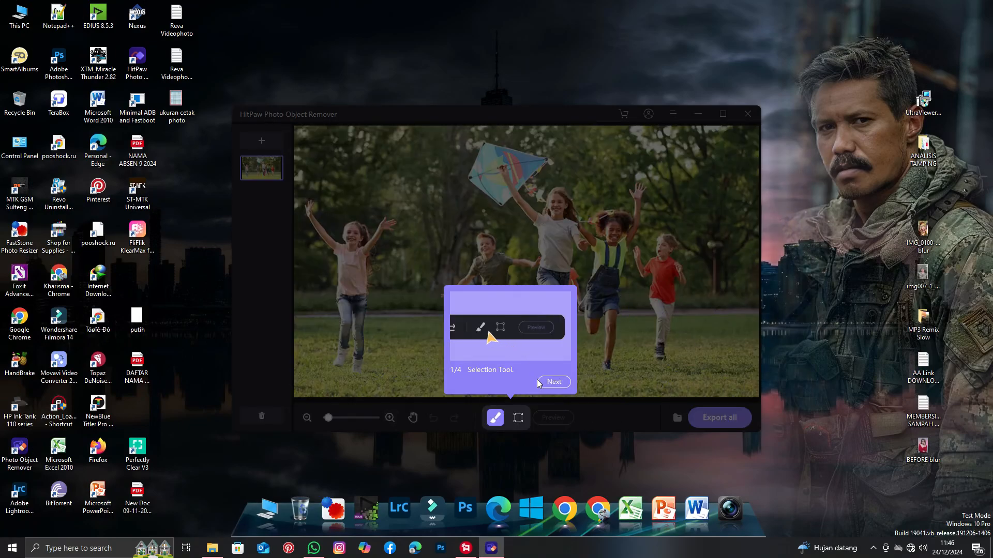
# Step through the four introductory tips on the editor's tools and dismiss them.
pyautogui.click(538, 383)
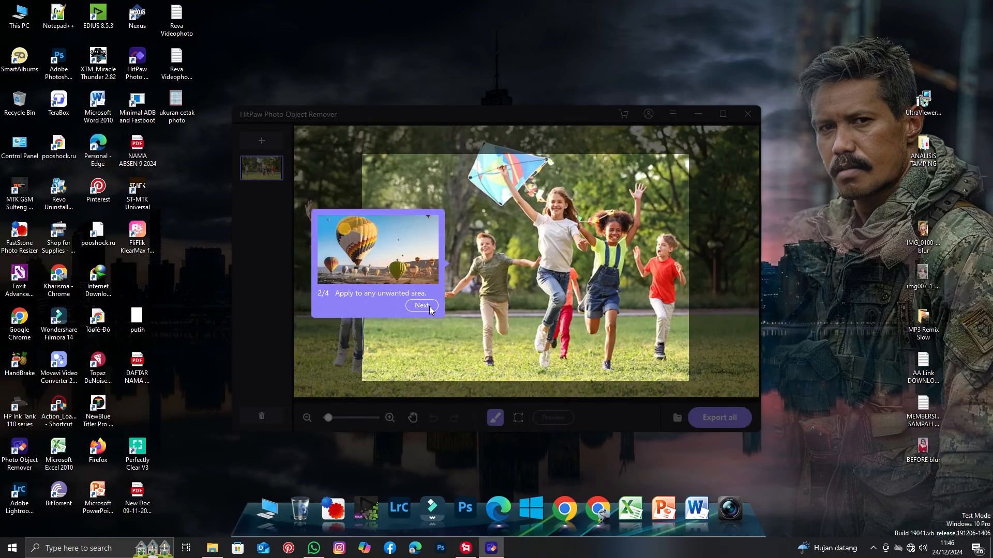
pyautogui.click(430, 305)
pyautogui.click(556, 385)
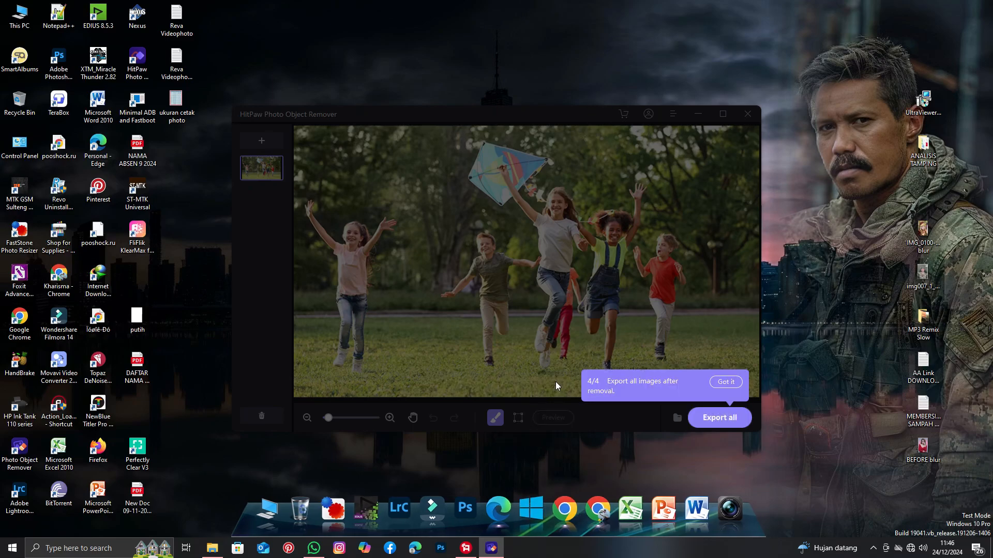
pyautogui.click(726, 382)
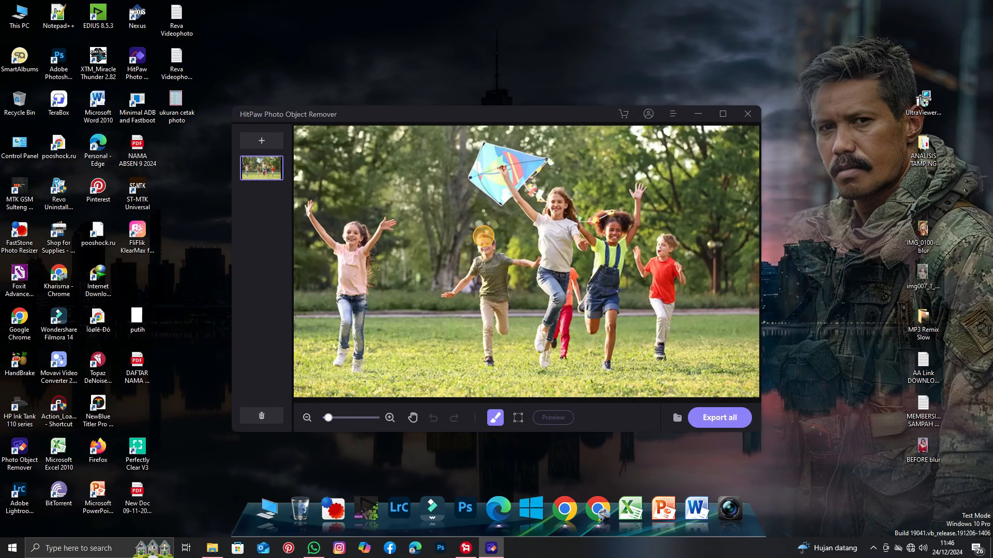
# Brush over the boy in the green shirt and the boy in the orange shirt to mark them for removal.
pyautogui.moveTo(484, 237)
pyautogui.mouseDown()
pyautogui.moveTo(448, 292)
pyautogui.moveTo(485, 282)
pyautogui.moveTo(487, 368)
pyautogui.mouseUp()
pyautogui.scroll(-1, 499, 309)
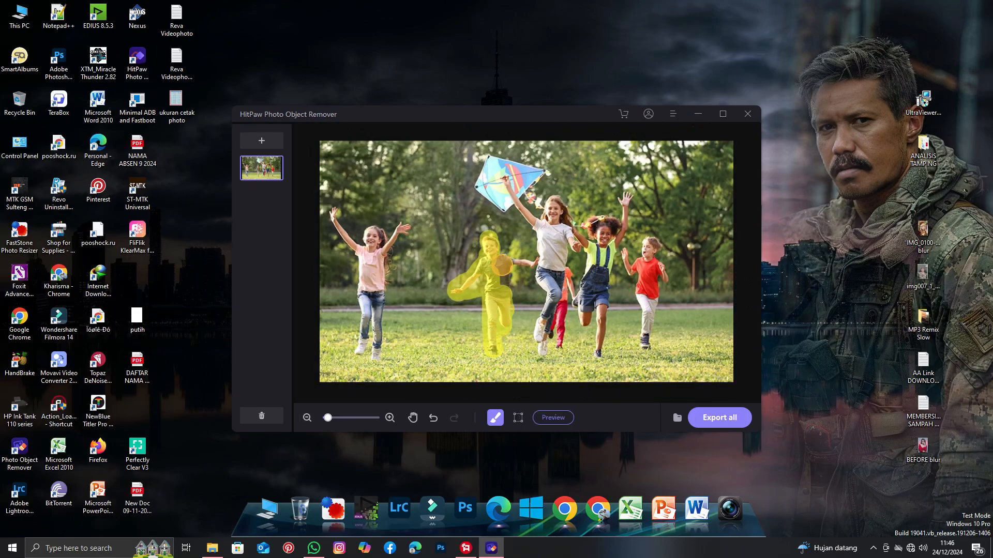
pyautogui.moveTo(528, 260); pyautogui.dragTo(502, 285)
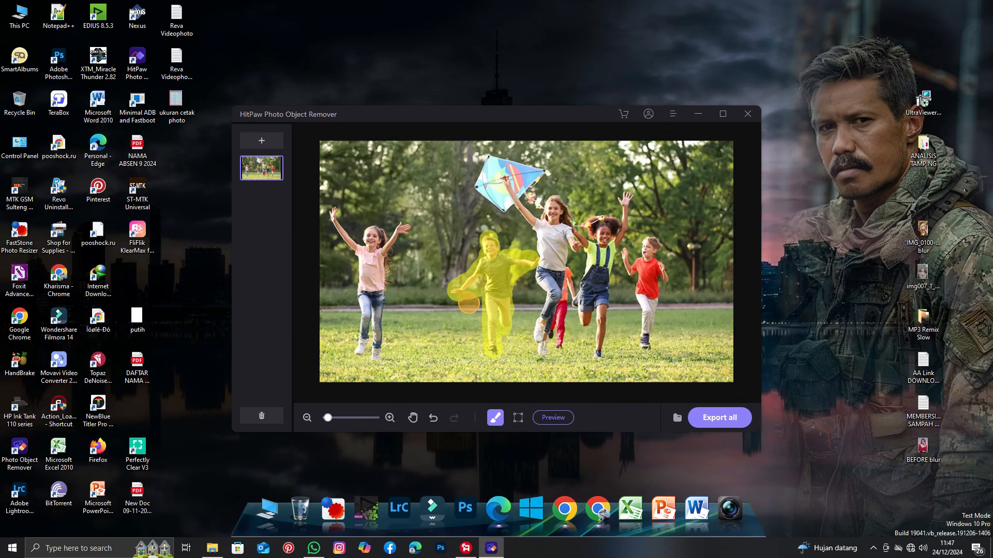
pyautogui.moveTo(627, 252); pyautogui.dragTo(645, 347)
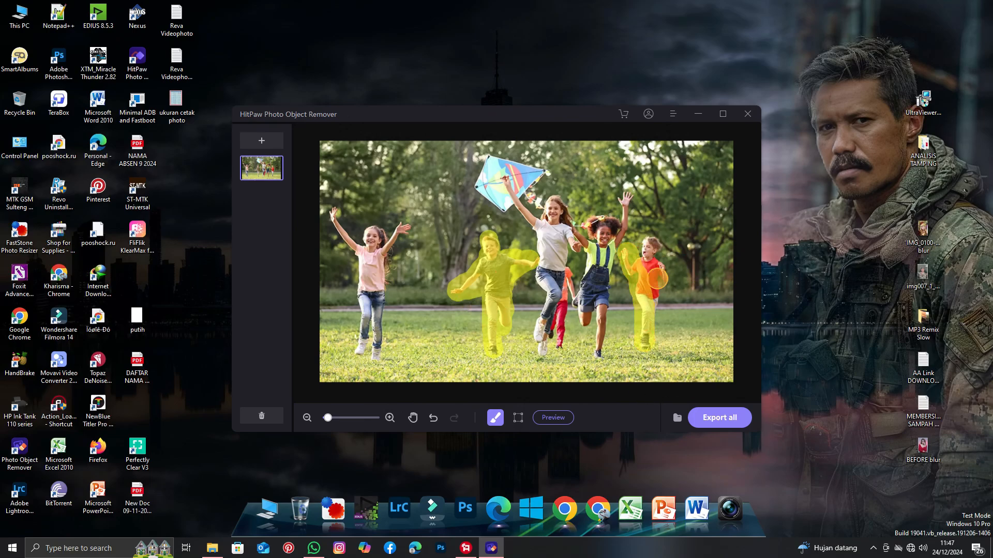
pyautogui.moveTo(650, 239)
pyautogui.mouseDown()
pyautogui.moveTo(646, 289)
pyautogui.moveTo(653, 254)
pyautogui.moveTo(661, 276)
pyautogui.moveTo(652, 311)
pyautogui.mouseUp()
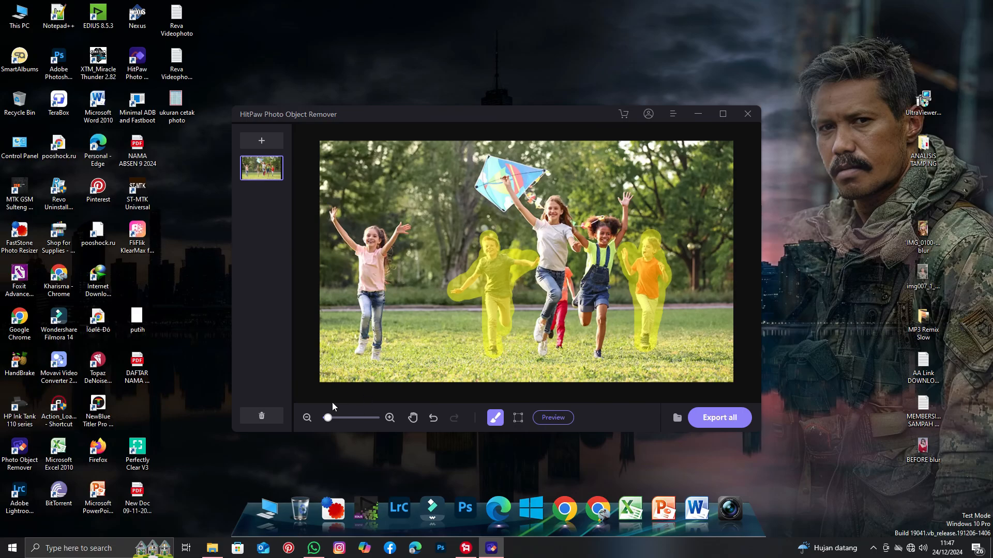
# Zoom in on the girl in pink at the left and brush over her raised arm.
pyautogui.click(328, 418)
pyautogui.moveTo(328, 417); pyautogui.dragTo(331, 418)
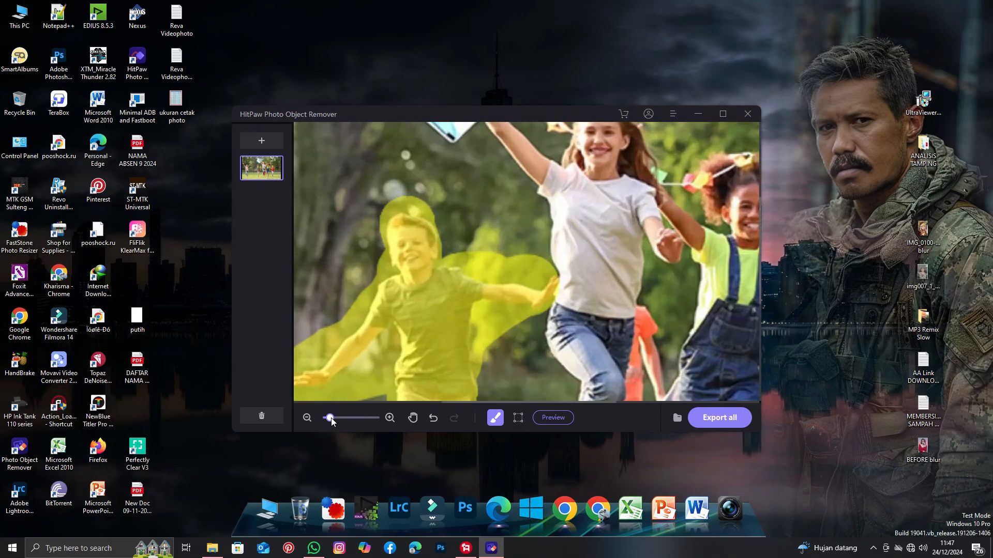
pyautogui.click(413, 418)
pyautogui.moveTo(401, 273); pyautogui.dragTo(724, 289)
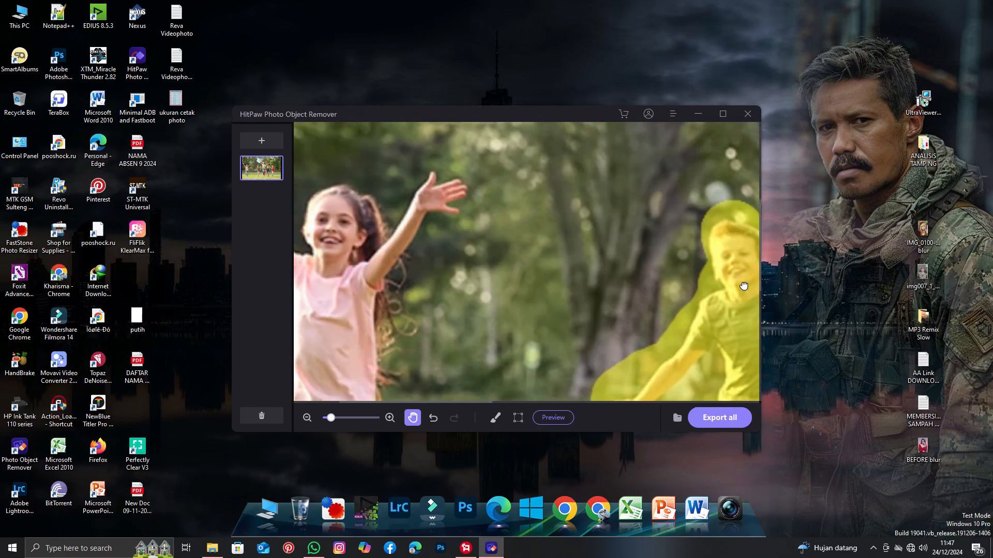
pyautogui.moveTo(560, 259); pyautogui.dragTo(656, 295)
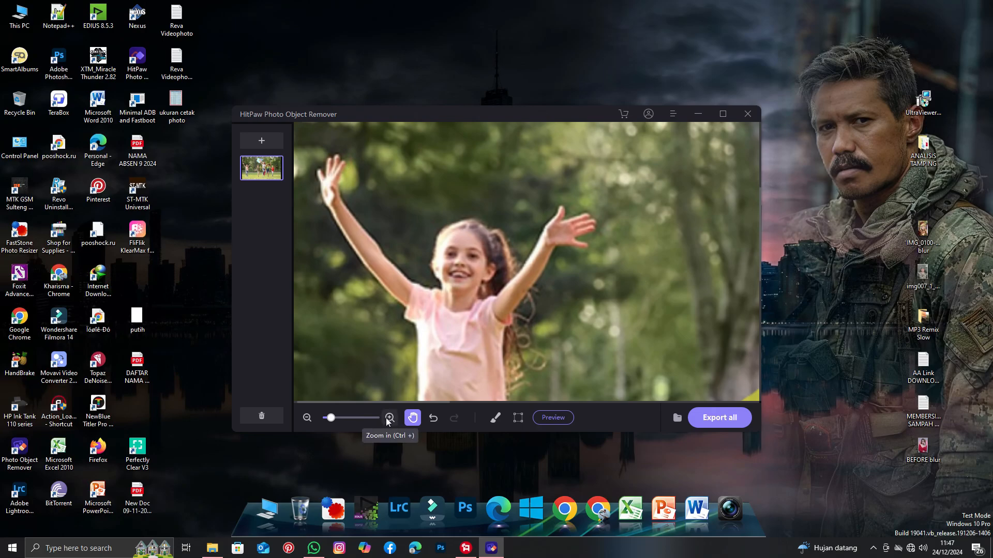
pyautogui.click(499, 422)
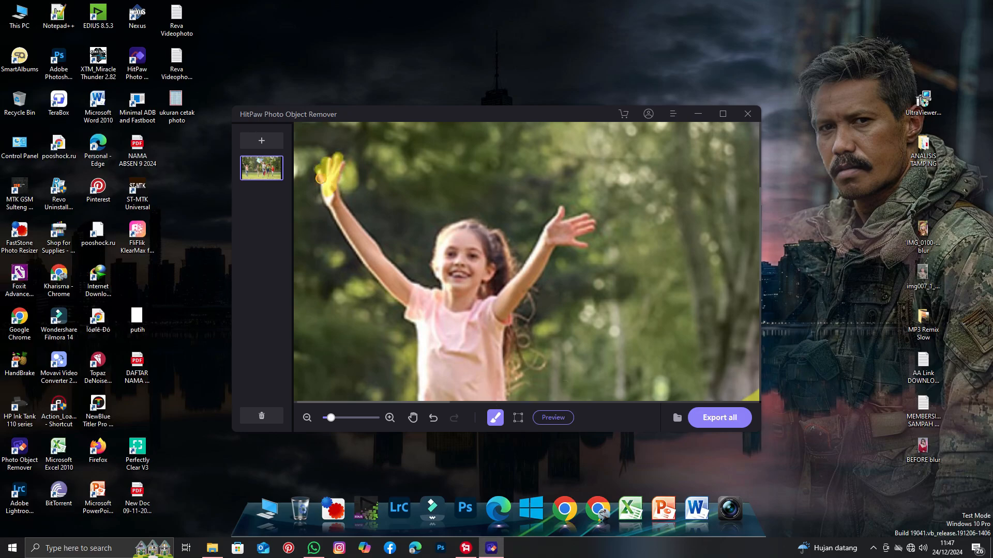
pyautogui.moveTo(332, 204); pyautogui.dragTo(354, 241)
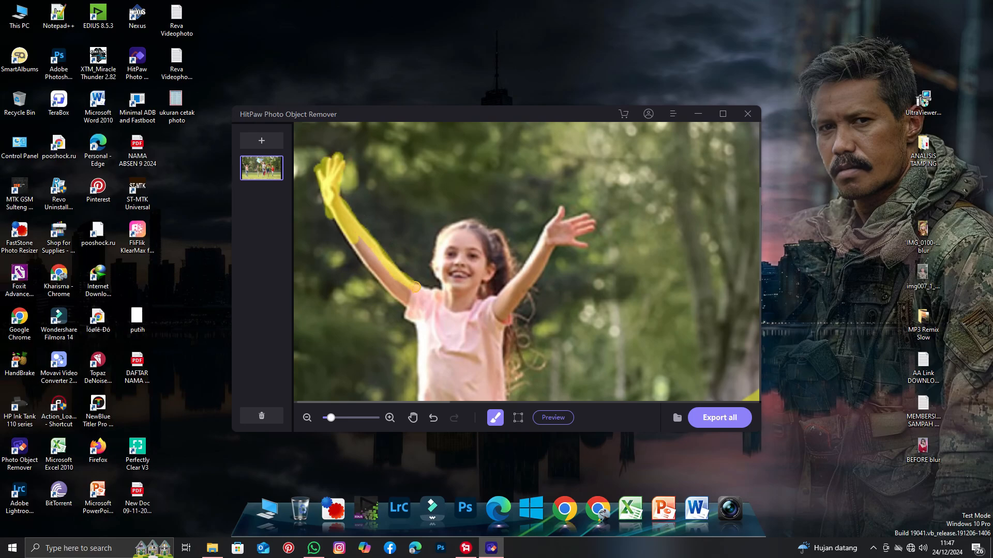
# Brush over the rest of the girl in pink, covering her head, other arm and body.
pyautogui.scroll(-1, 370, 266)
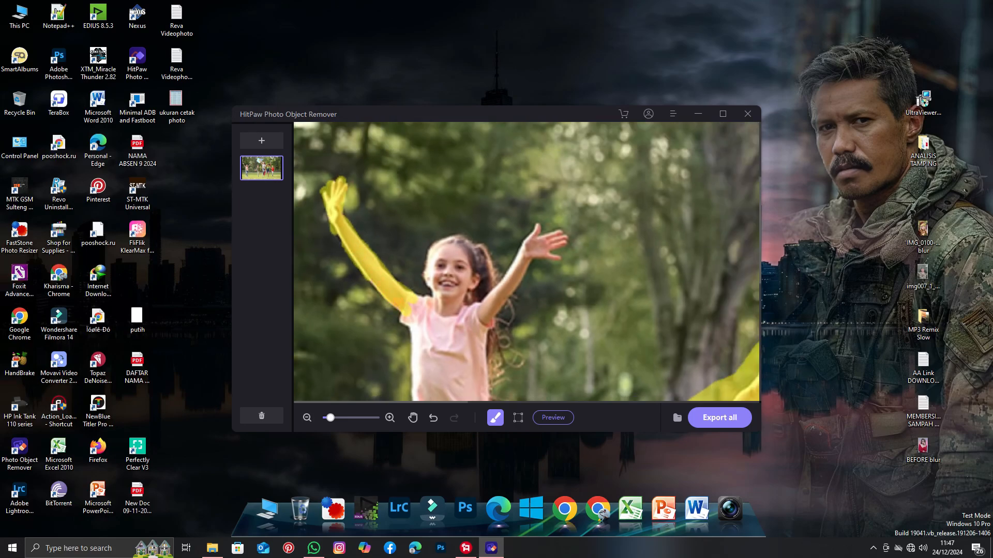
pyautogui.click(496, 420)
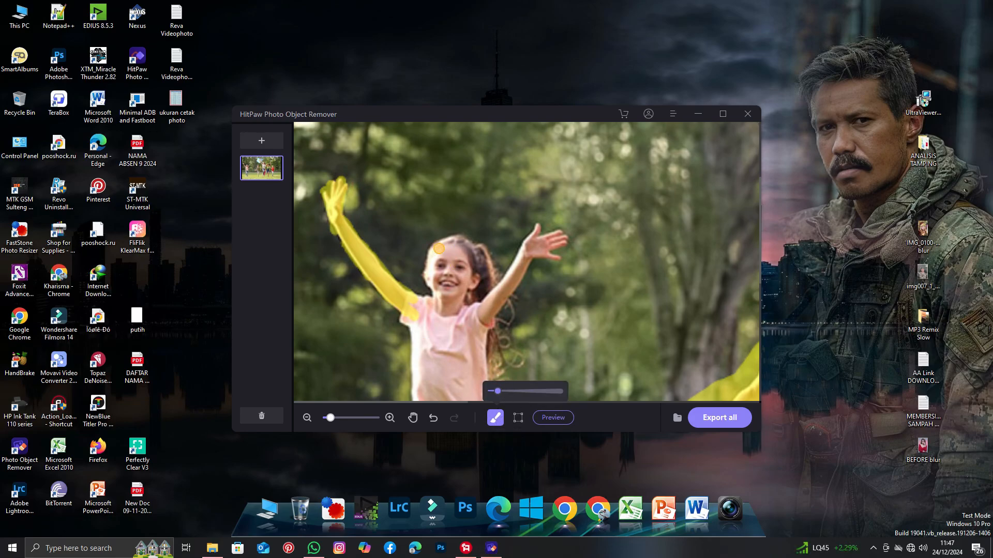
pyautogui.moveTo(439, 248); pyautogui.dragTo(468, 241)
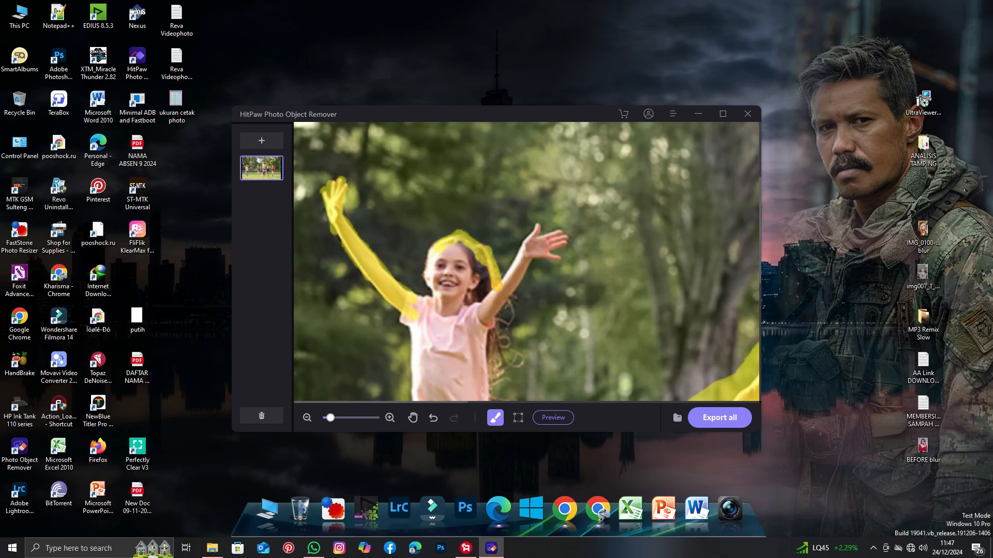
pyautogui.moveTo(477, 301); pyautogui.dragTo(486, 285)
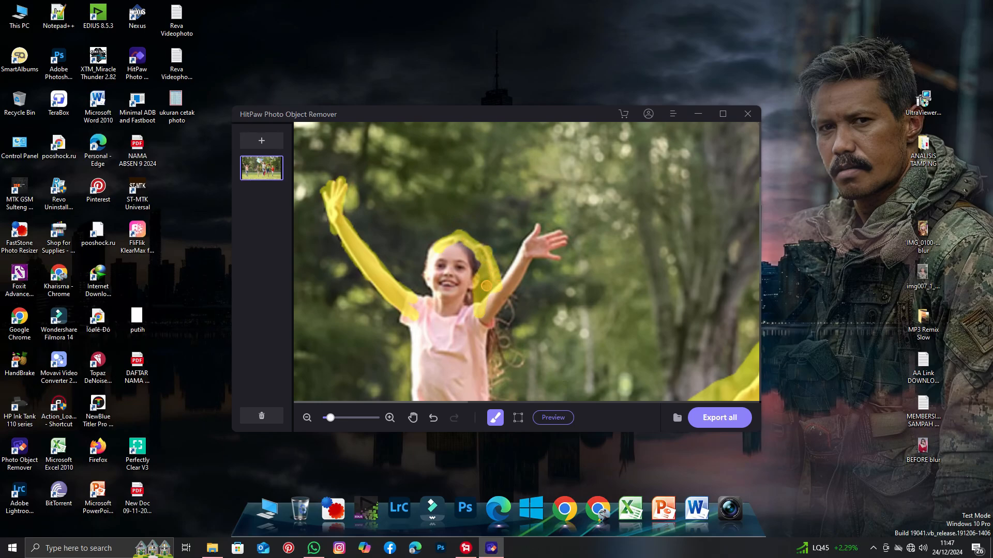
pyautogui.click(495, 418)
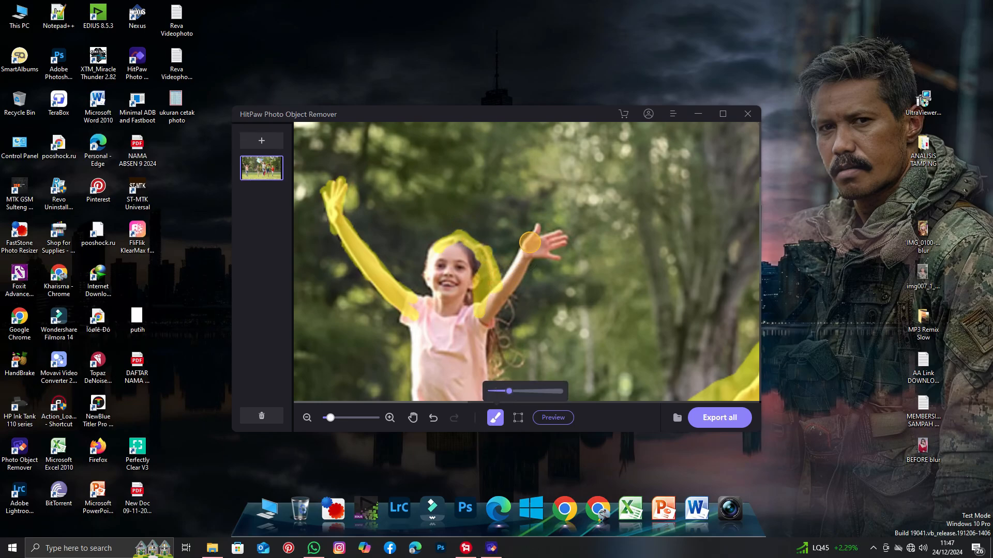
pyautogui.moveTo(530, 243)
pyautogui.mouseDown()
pyautogui.moveTo(557, 237)
pyautogui.moveTo(554, 250)
pyautogui.moveTo(536, 225)
pyautogui.moveTo(534, 248)
pyautogui.moveTo(466, 323)
pyautogui.moveTo(464, 251)
pyautogui.moveTo(473, 268)
pyautogui.moveTo(438, 247)
pyautogui.moveTo(426, 273)
pyautogui.moveTo(444, 289)
pyautogui.moveTo(420, 313)
pyautogui.moveTo(452, 259)
pyautogui.moveTo(438, 284)
pyautogui.moveTo(450, 319)
pyautogui.moveTo(433, 340)
pyautogui.moveTo(406, 313)
pyautogui.moveTo(450, 347)
pyautogui.moveTo(437, 301)
pyautogui.moveTo(449, 333)
pyautogui.moveTo(487, 320)
pyautogui.mouseUp()
pyautogui.moveTo(502, 288)
pyautogui.mouseDown()
pyautogui.moveTo(493, 351)
pyautogui.moveTo(500, 362)
pyautogui.moveTo(507, 345)
pyautogui.moveTo(511, 362)
pyautogui.moveTo(487, 392)
pyautogui.mouseUp()
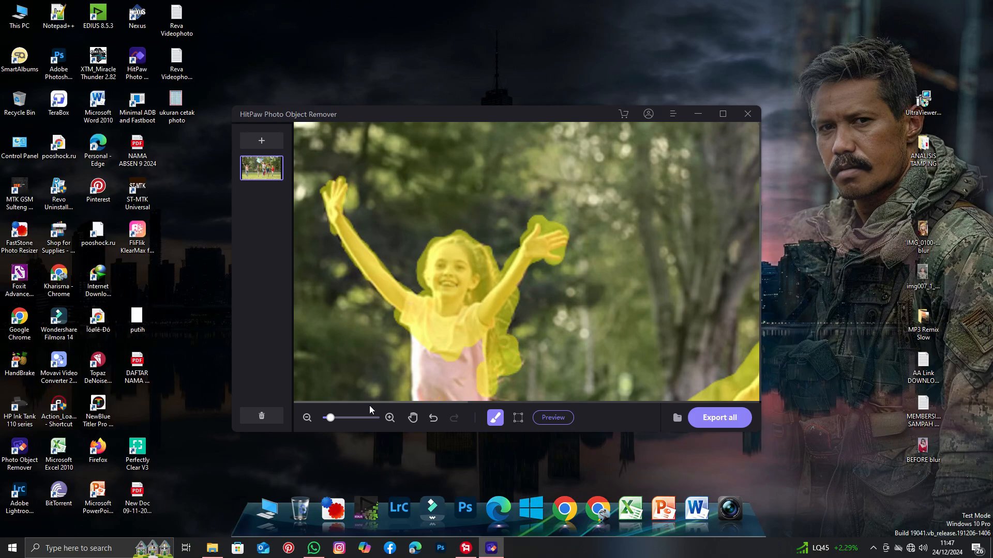
pyautogui.click(308, 418)
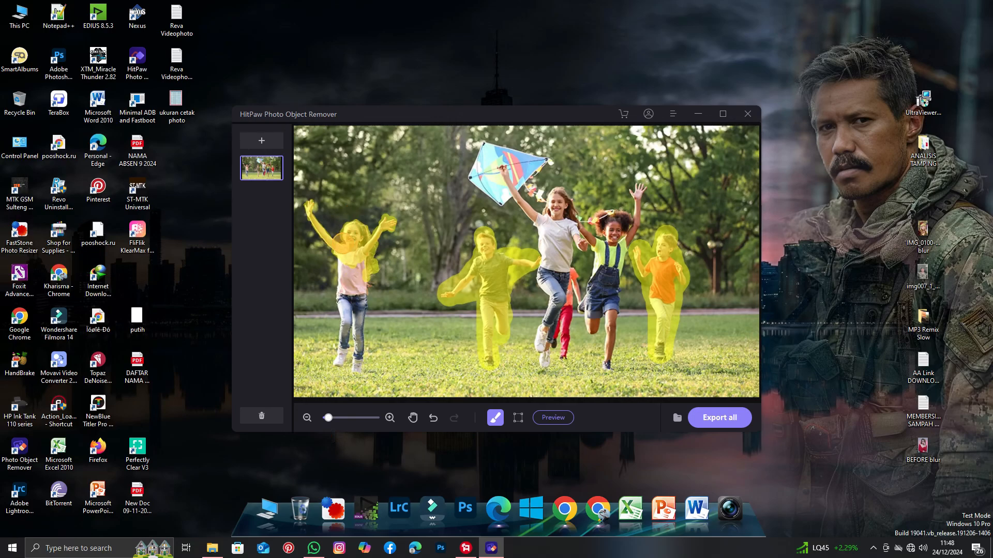
pyautogui.moveTo(344, 279)
pyautogui.mouseDown()
pyautogui.moveTo(344, 362)
pyautogui.moveTo(355, 365)
pyautogui.moveTo(365, 316)
pyautogui.moveTo(356, 278)
pyautogui.moveTo(365, 285)
pyautogui.mouseUp()
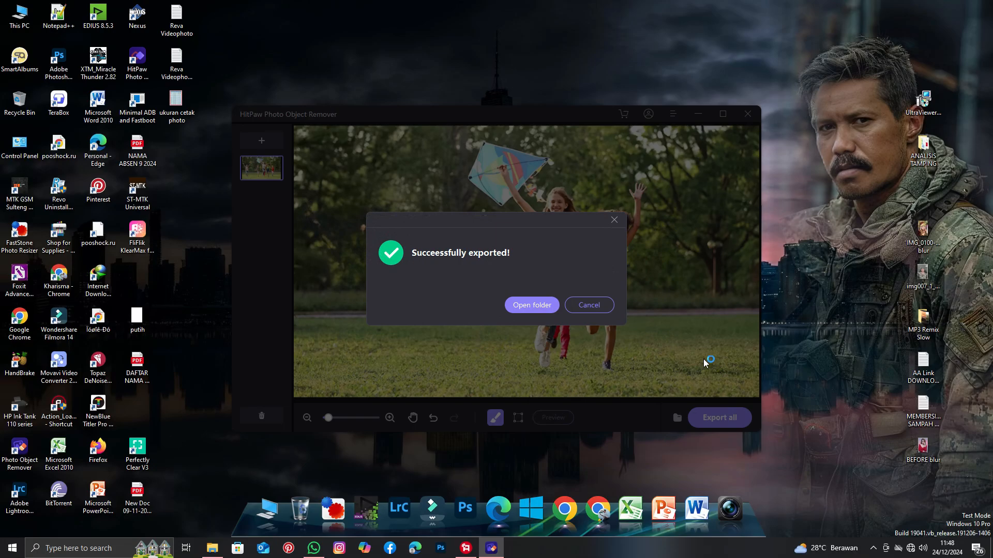
# Open the export folder and view the exported image.
pyautogui.click(533, 305)
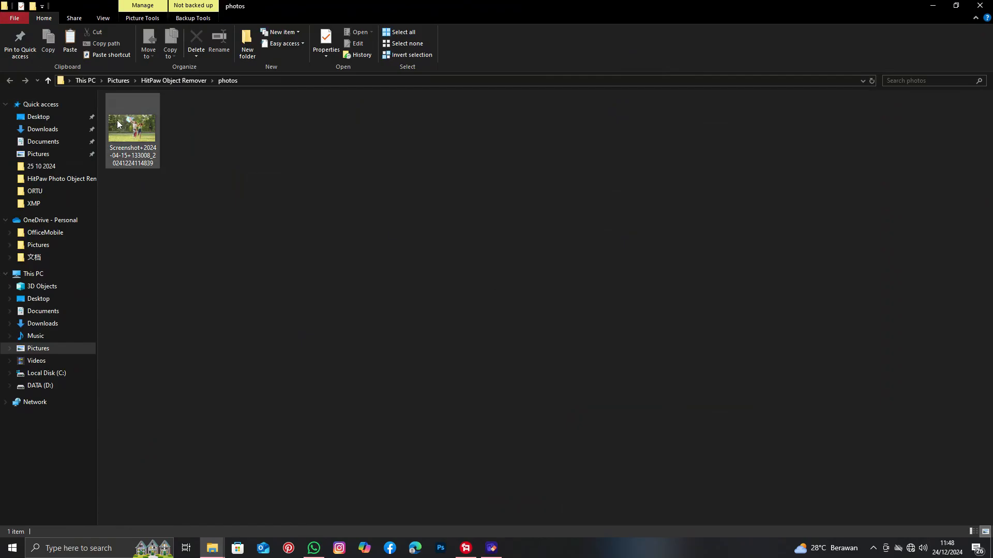
pyautogui.click(123, 124)
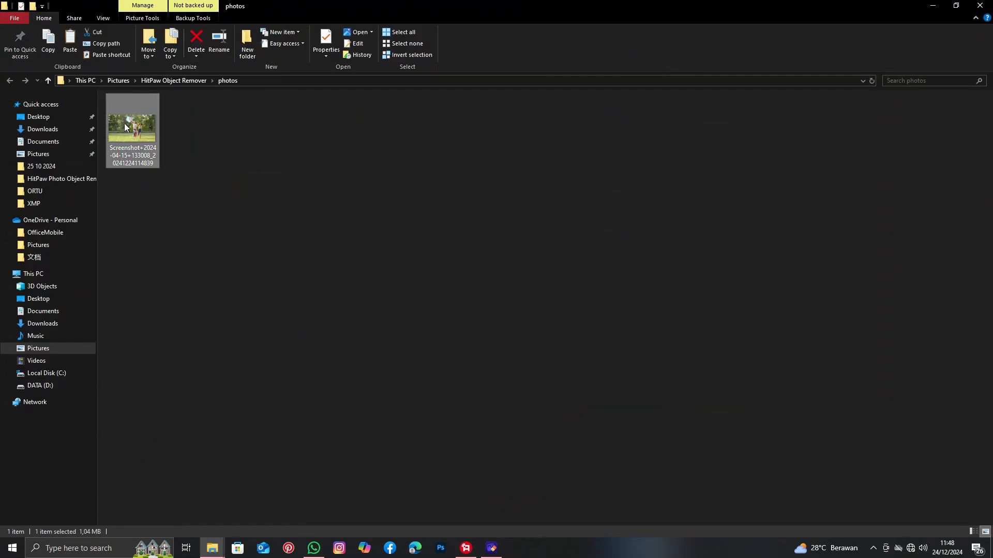
pyautogui.doubleClick(134, 125)
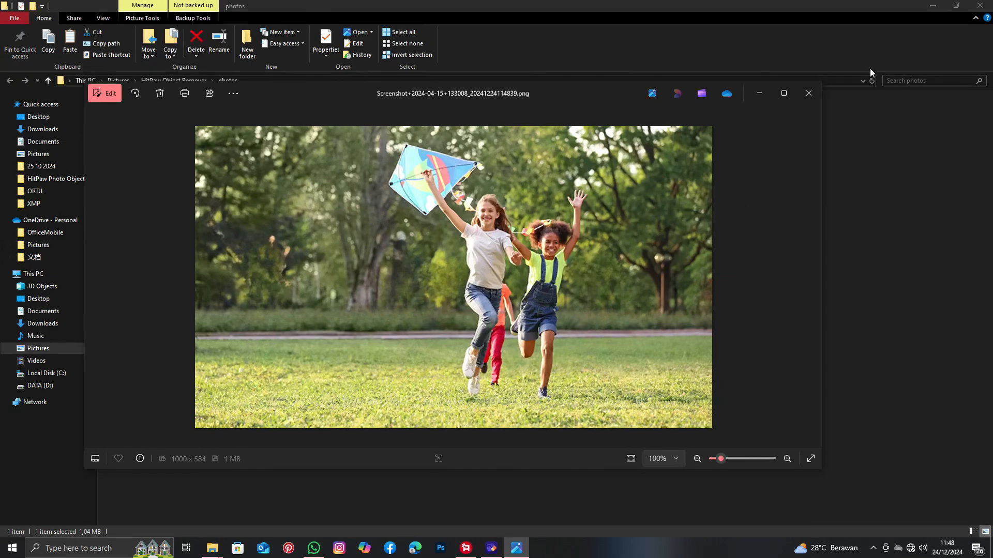
pyautogui.click(808, 95)
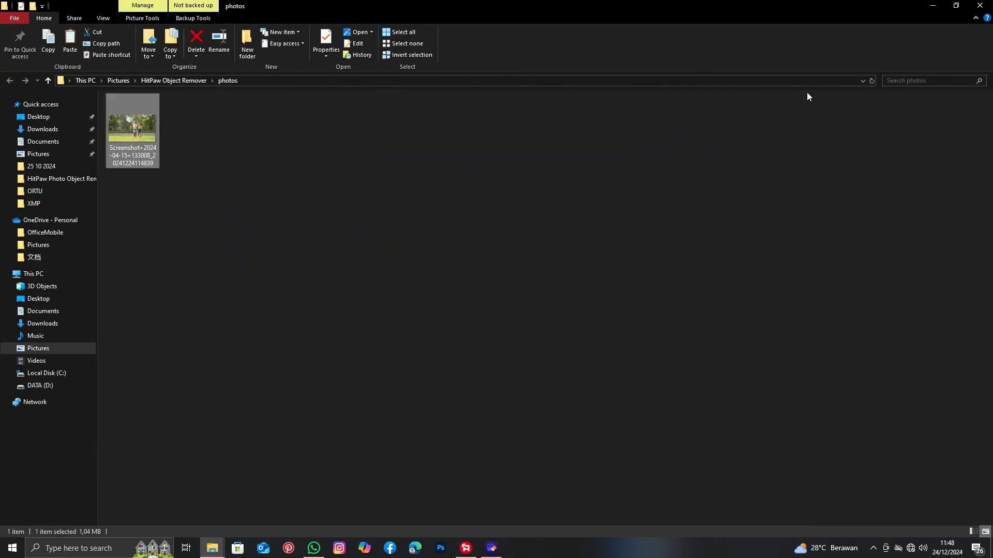
# Move the exported image into the HitPaw Photo Object Remover 1.0.0.18 folder on drive D.
pyautogui.rightClick(126, 134)
pyautogui.click(184, 447)
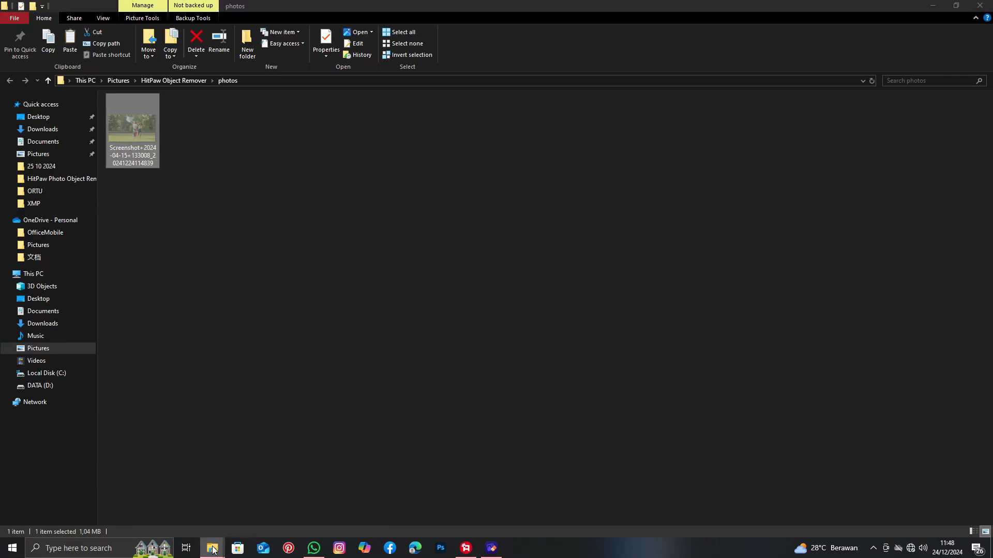
pyautogui.moveTo(212, 547)
pyautogui.click(136, 498)
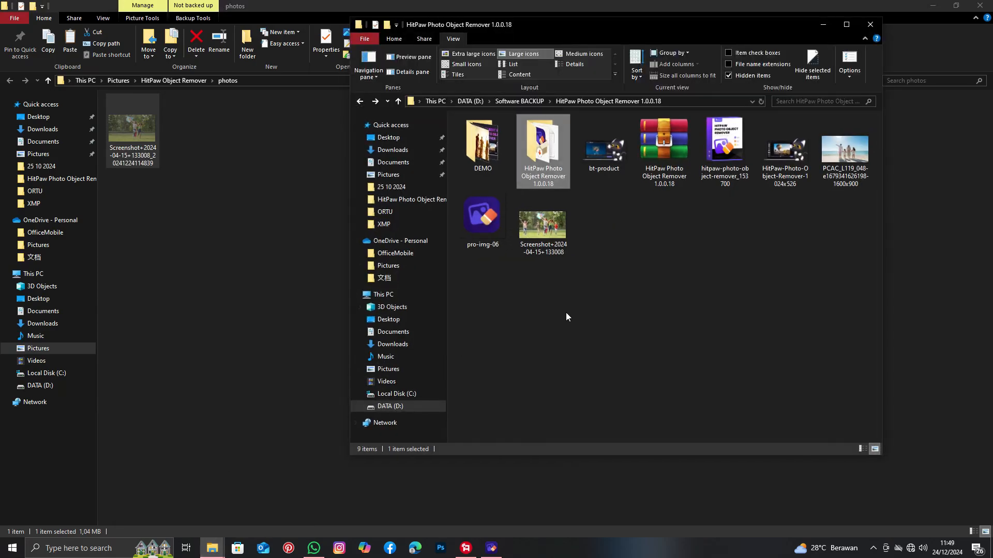
pyautogui.rightClick(565, 312)
pyautogui.click(604, 384)
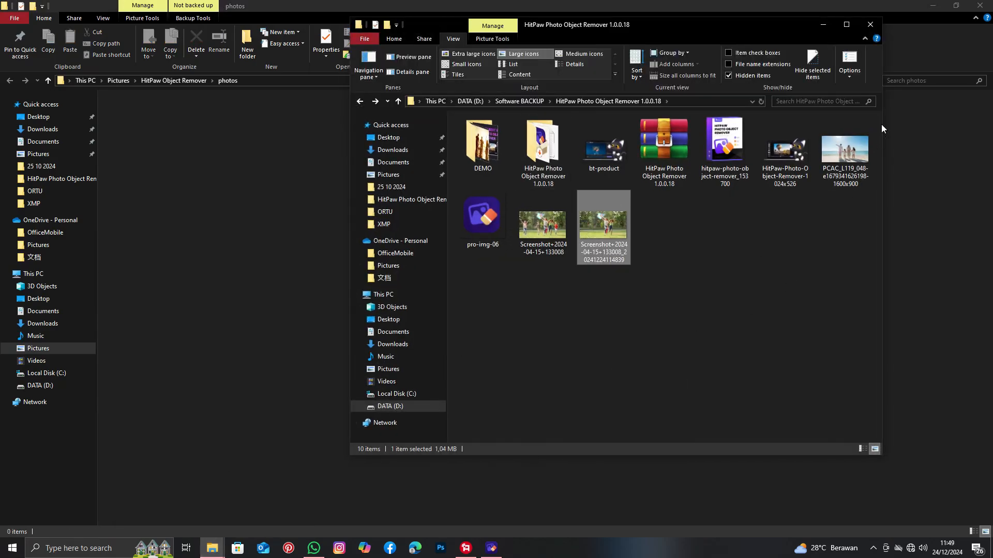
# Return to HitPaw Photo Object Remover and add the beach family photo PCAC_L119_048 from the HitPaw Photo Object Remover 1.0.0.18 folder.
pyautogui.click(827, 26)
pyautogui.click(491, 549)
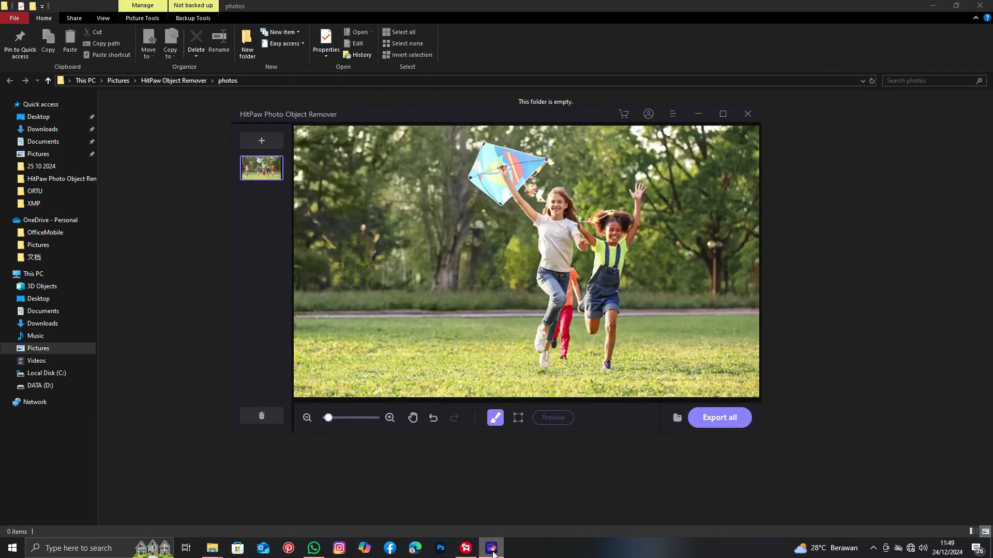
pyautogui.click(267, 140)
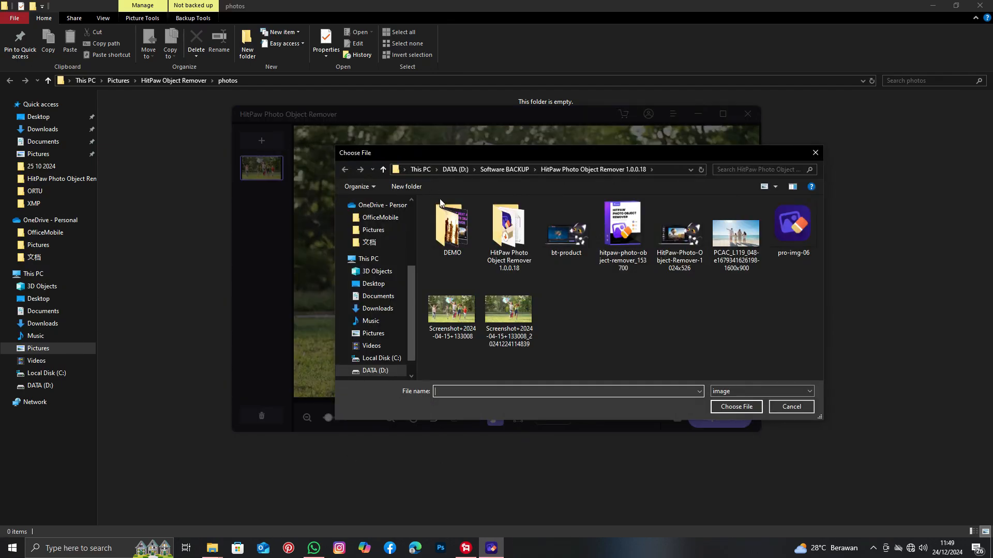
pyautogui.doubleClick(745, 233)
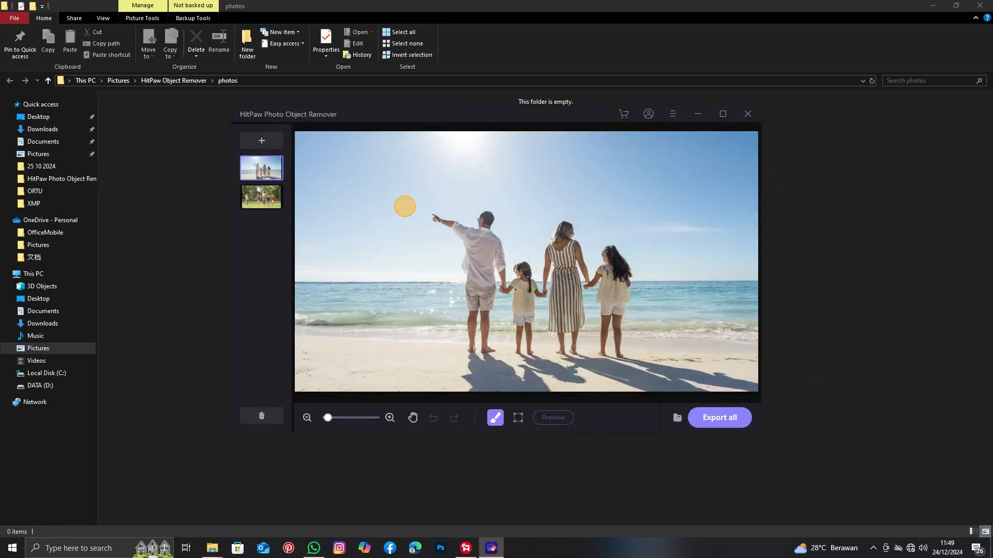
# Reduce the brush size and brush over the man's arm holding the smaller girl's hand.
pyautogui.click(390, 419)
pyautogui.click(390, 418)
pyautogui.click(390, 418)
pyautogui.click(390, 419)
pyautogui.click(390, 418)
pyautogui.click(390, 419)
pyautogui.click(390, 419)
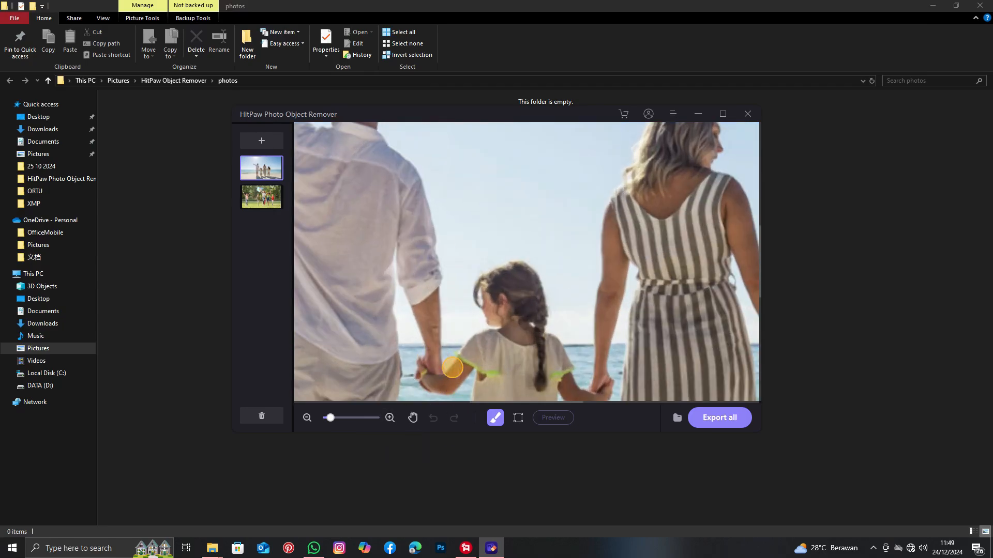
pyautogui.click(495, 418)
pyautogui.click(495, 391)
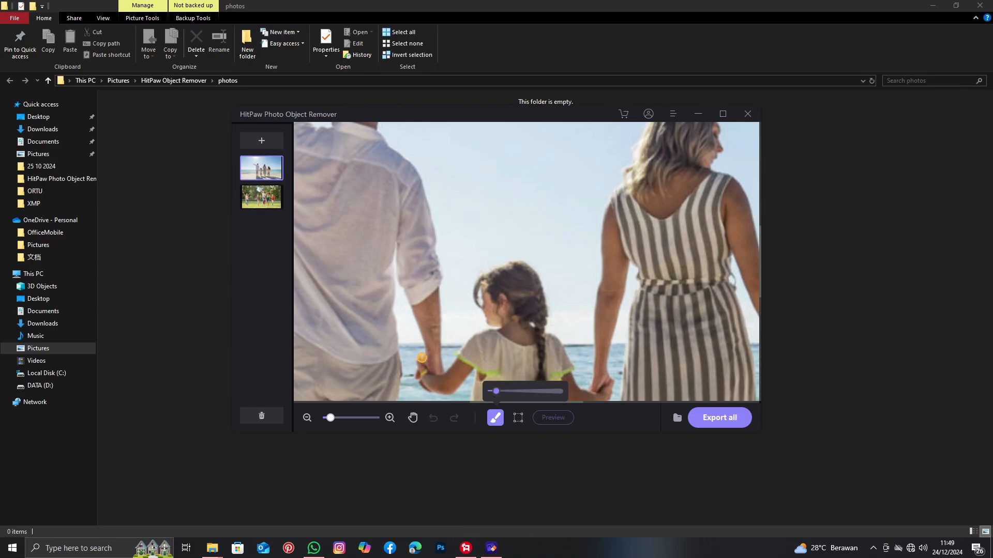
pyautogui.moveTo(422, 359)
pyautogui.mouseDown()
pyautogui.moveTo(438, 368)
pyautogui.moveTo(420, 310)
pyautogui.mouseUp()
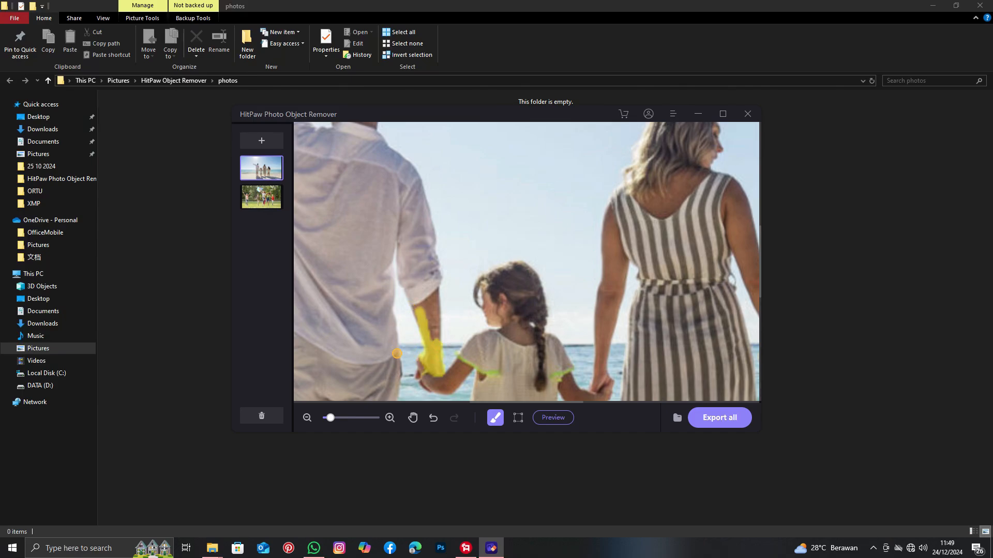
pyautogui.moveTo(396, 353)
pyautogui.mouseDown()
pyautogui.moveTo(395, 245)
pyautogui.moveTo(426, 334)
pyautogui.moveTo(433, 315)
pyautogui.moveTo(435, 344)
pyautogui.moveTo(428, 276)
pyautogui.moveTo(423, 304)
pyautogui.mouseUp()
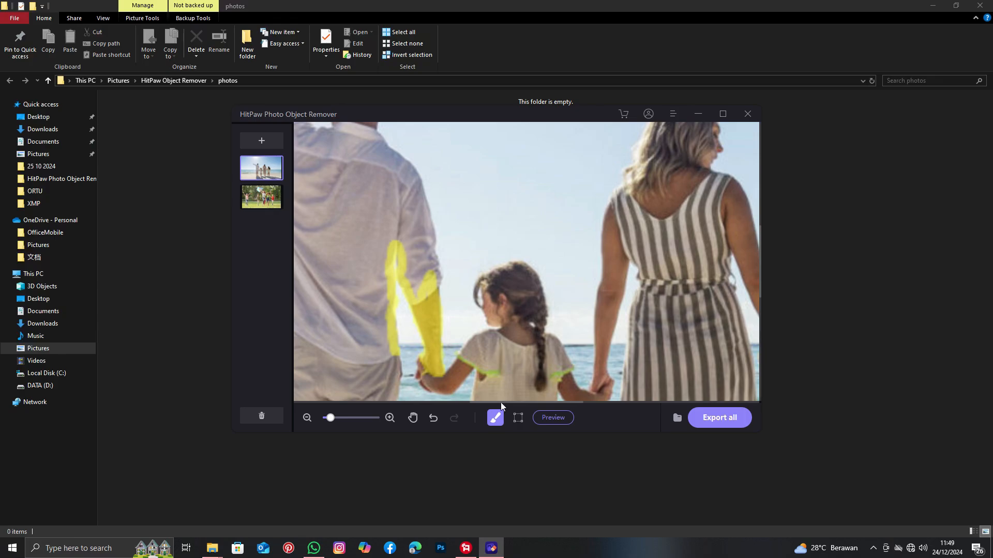
# Brush over the taller girl's arm and shoulder where she holds the woman's hand.
pyautogui.moveTo(500, 402); pyautogui.dragTo(563, 402)
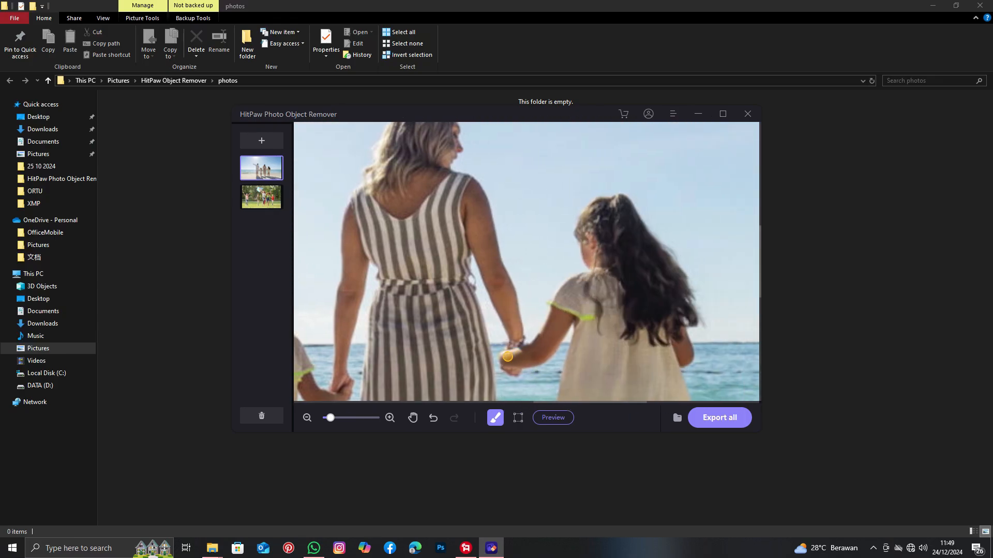
pyautogui.moveTo(502, 356)
pyautogui.mouseDown()
pyautogui.moveTo(504, 365)
pyautogui.moveTo(531, 366)
pyautogui.moveTo(510, 361)
pyautogui.moveTo(532, 360)
pyautogui.moveTo(542, 343)
pyautogui.moveTo(521, 351)
pyautogui.moveTo(547, 330)
pyautogui.moveTo(551, 306)
pyautogui.moveTo(530, 366)
pyautogui.moveTo(551, 353)
pyautogui.moveTo(559, 323)
pyautogui.mouseUp()
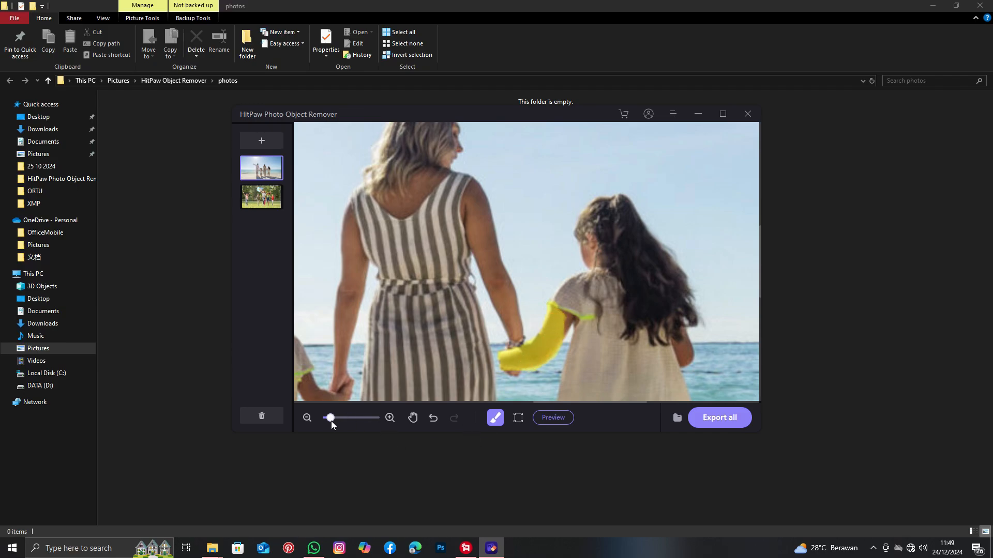
pyautogui.click(308, 418)
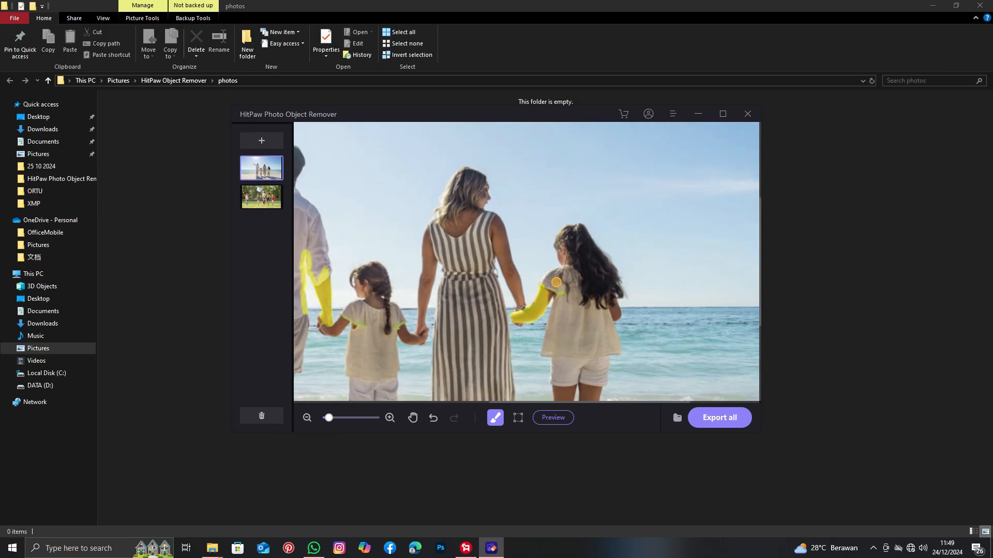
pyautogui.moveTo(555, 275); pyautogui.dragTo(543, 297)
# Enlarge the brush and paint over the taller girl's hair and body.
pyautogui.click(496, 417)
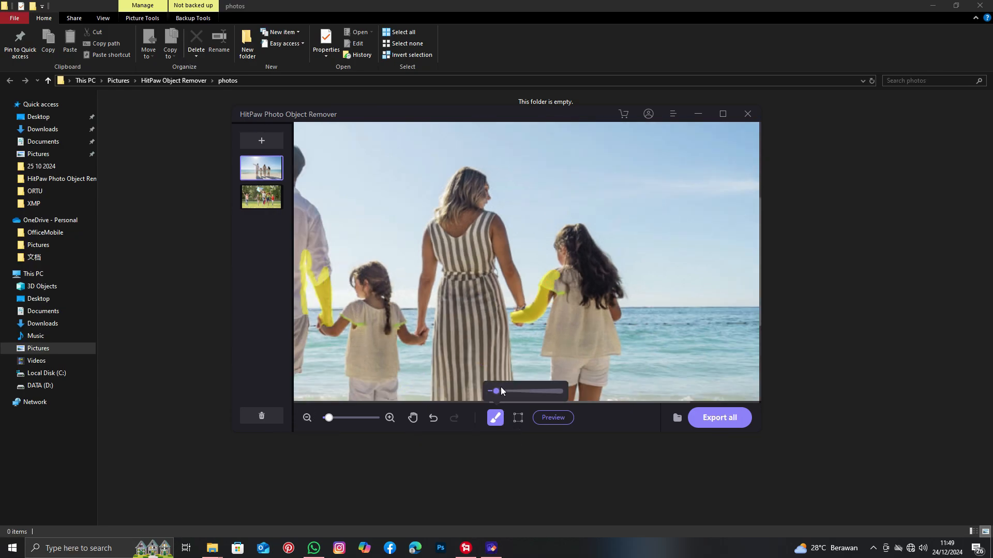
pyautogui.moveTo(569, 239)
pyautogui.mouseDown()
pyautogui.moveTo(565, 270)
pyautogui.moveTo(559, 239)
pyautogui.moveTo(580, 226)
pyautogui.moveTo(607, 264)
pyautogui.moveTo(609, 298)
pyautogui.moveTo(623, 289)
pyautogui.moveTo(620, 302)
pyautogui.moveTo(581, 239)
pyautogui.moveTo(585, 275)
pyautogui.moveTo(545, 302)
pyautogui.moveTo(562, 295)
pyautogui.moveTo(550, 357)
pyautogui.moveTo(574, 305)
pyautogui.moveTo(583, 333)
pyautogui.moveTo(595, 287)
pyautogui.moveTo(593, 300)
pyautogui.moveTo(615, 312)
pyautogui.moveTo(615, 350)
pyautogui.mouseUp()
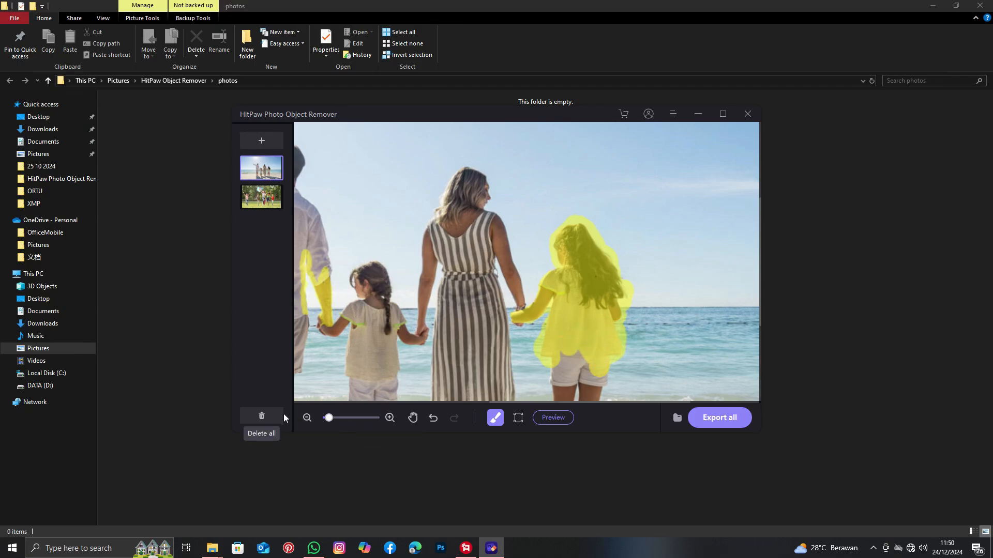
# Brush over the man's back and torso.
pyautogui.click(307, 417)
pyautogui.moveTo(311, 265)
pyautogui.mouseDown()
pyautogui.moveTo(332, 257)
pyautogui.moveTo(336, 283)
pyautogui.moveTo(338, 257)
pyautogui.moveTo(330, 236)
pyautogui.moveTo(326, 268)
pyautogui.moveTo(315, 216)
pyautogui.moveTo(312, 282)
pyautogui.mouseUp()
pyautogui.click(307, 417)
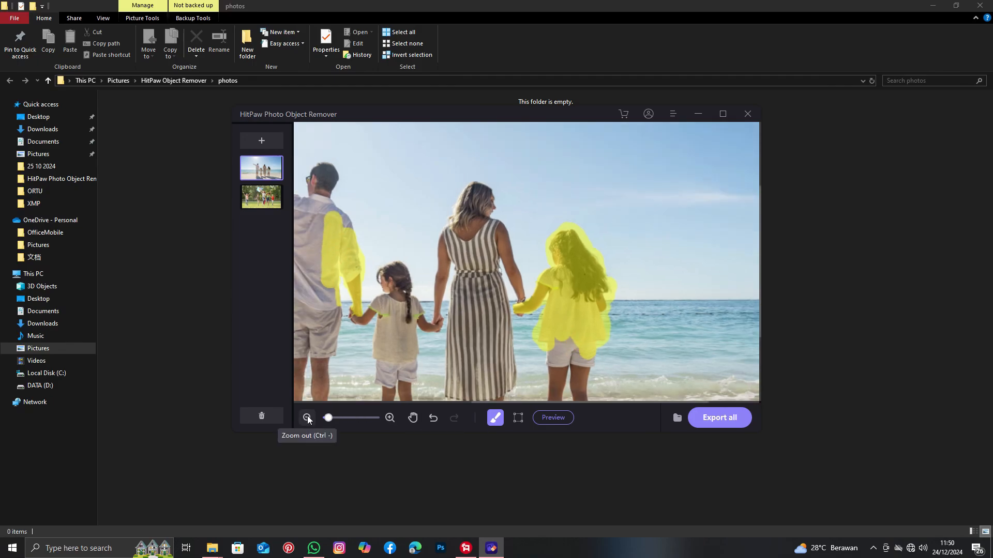
# Brush over the man's head and pointing arm and the shadows of the man and taller girl on the sand.
pyautogui.moveTo(447, 230)
pyautogui.mouseDown()
pyautogui.moveTo(420, 216)
pyautogui.moveTo(416, 226)
pyautogui.moveTo(409, 204)
pyautogui.moveTo(414, 213)
pyautogui.moveTo(373, 213)
pyautogui.moveTo(397, 222)
pyautogui.moveTo(396, 263)
pyautogui.moveTo(453, 249)
pyautogui.moveTo(445, 271)
pyautogui.moveTo(454, 350)
pyautogui.moveTo(473, 358)
pyautogui.moveTo(455, 360)
pyautogui.moveTo(444, 392)
pyautogui.moveTo(501, 402)
pyautogui.moveTo(495, 378)
pyautogui.moveTo(473, 363)
pyautogui.moveTo(477, 387)
pyautogui.moveTo(496, 390)
pyautogui.moveTo(457, 397)
pyautogui.moveTo(473, 355)
pyautogui.moveTo(462, 232)
pyautogui.moveTo(456, 271)
pyautogui.moveTo(486, 243)
pyautogui.mouseUp()
pyautogui.scroll(-1, 398, 255)
pyautogui.moveTo(585, 285)
pyautogui.mouseDown()
pyautogui.moveTo(594, 356)
pyautogui.moveTo(604, 330)
pyautogui.moveTo(611, 362)
pyautogui.moveTo(607, 295)
pyautogui.moveTo(623, 366)
pyautogui.moveTo(606, 362)
pyautogui.moveTo(599, 353)
pyautogui.moveTo(641, 372)
pyautogui.moveTo(752, 392)
pyautogui.moveTo(702, 383)
pyautogui.mouseUp()
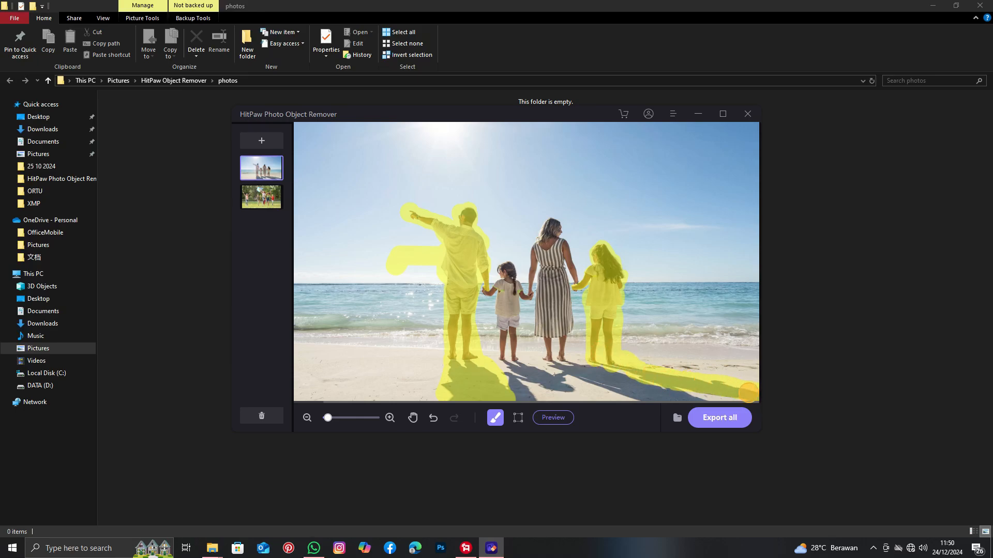
# Export all images, open the export folder and view the exported beach photo.
pyautogui.click(731, 420)
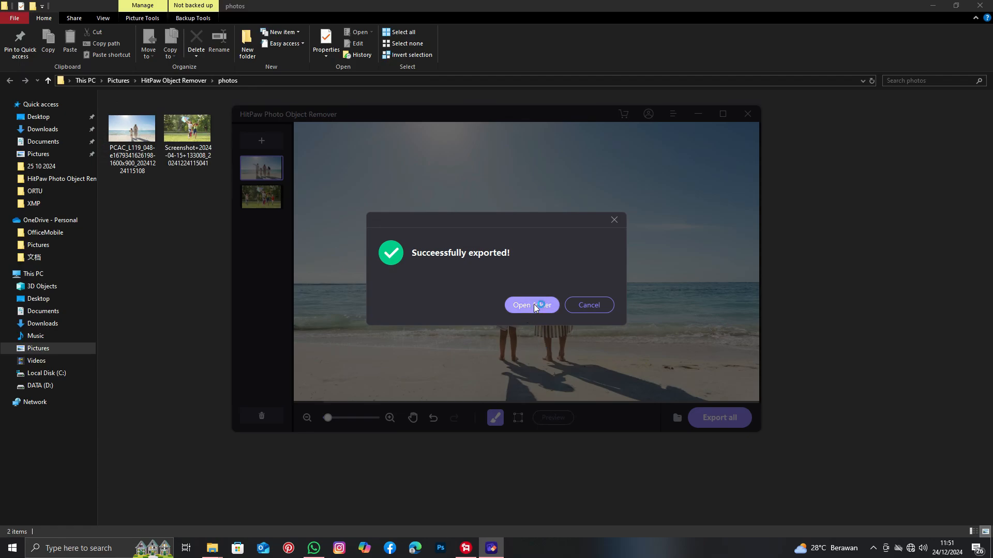
pyautogui.click(533, 305)
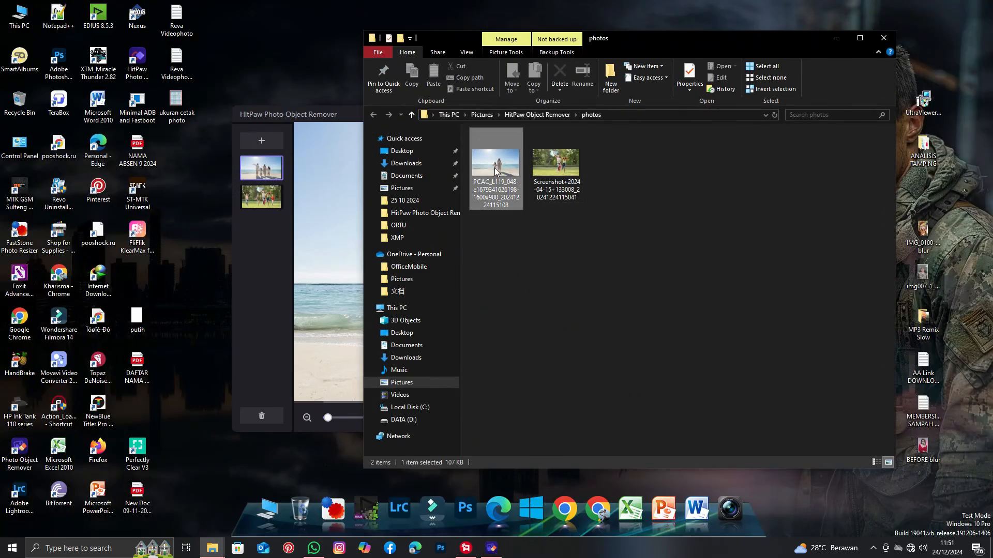
pyautogui.doubleClick(495, 172)
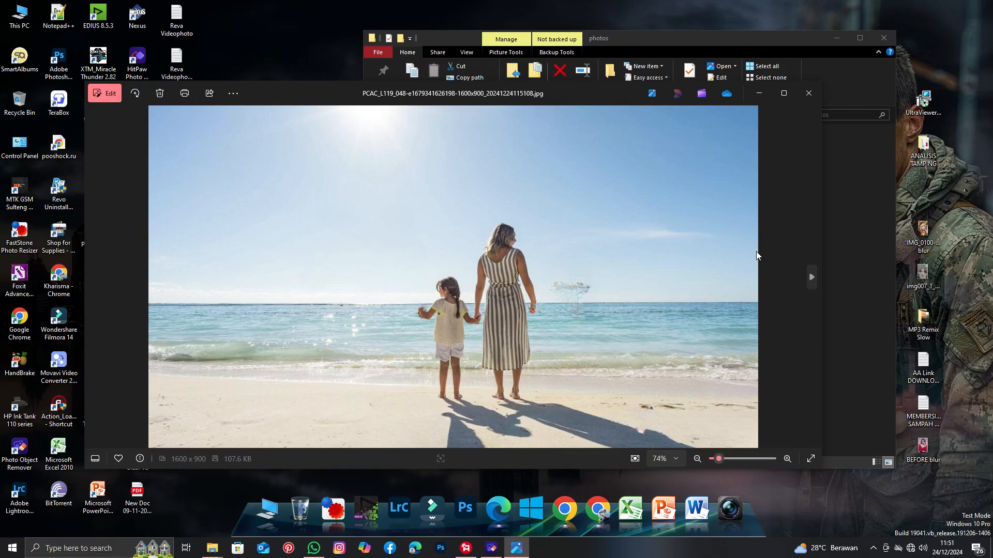
pyautogui.click(808, 93)
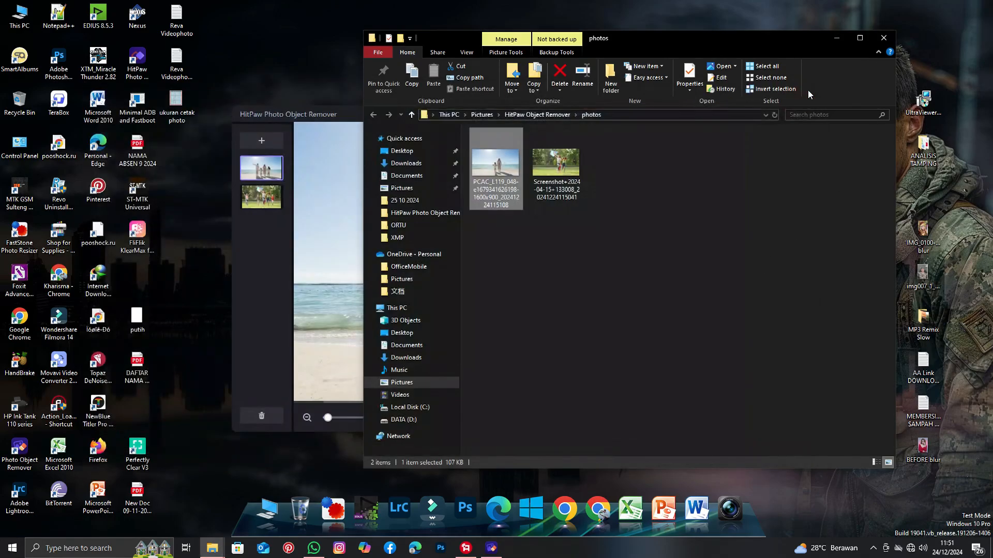
# Brush over the leftover remnants in the sky, the sea and the shadow on the sand.
pyautogui.click(836, 38)
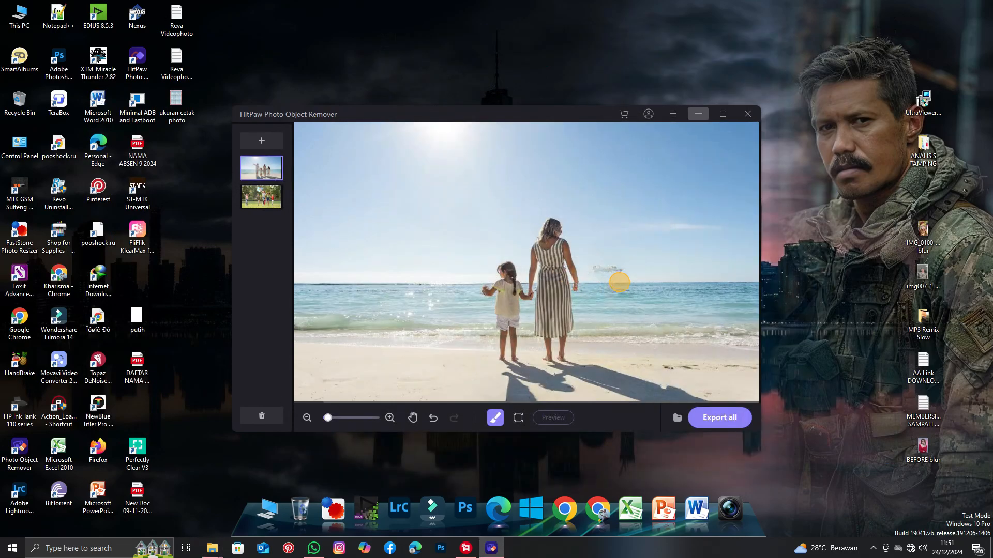
pyautogui.moveTo(596, 268); pyautogui.dragTo(614, 270)
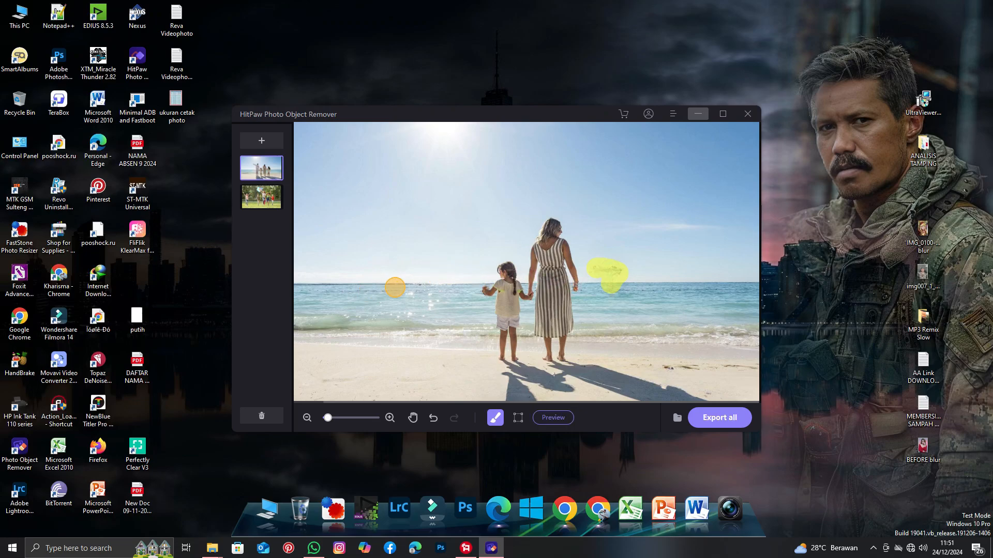
pyautogui.moveTo(396, 286); pyautogui.dragTo(439, 285)
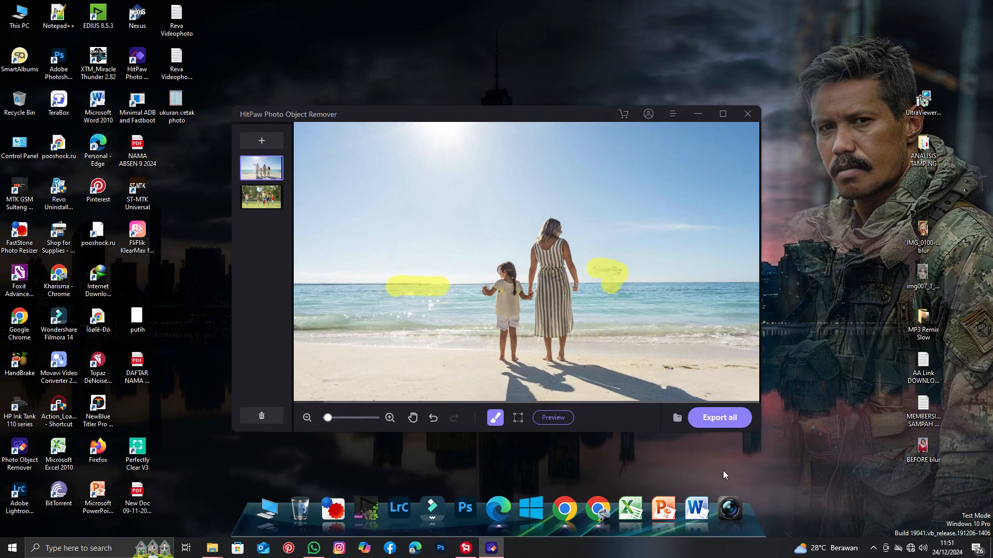
pyautogui.moveTo(498, 376)
pyautogui.mouseDown()
pyautogui.moveTo(517, 403)
pyautogui.moveTo(525, 392)
pyautogui.moveTo(533, 399)
pyautogui.mouseUp()
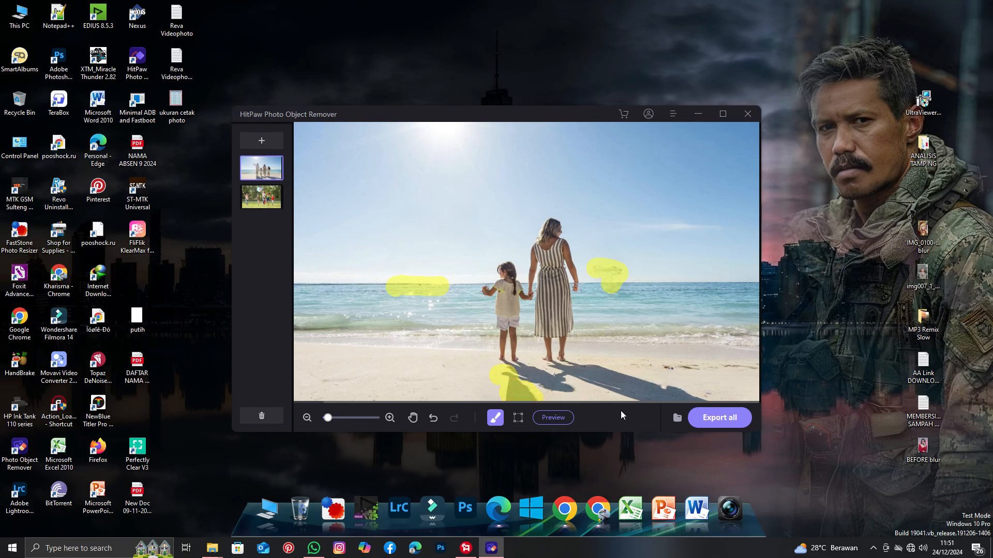
# Export all again, open the export folder and compare the two exported beach photos.
pyautogui.click(722, 425)
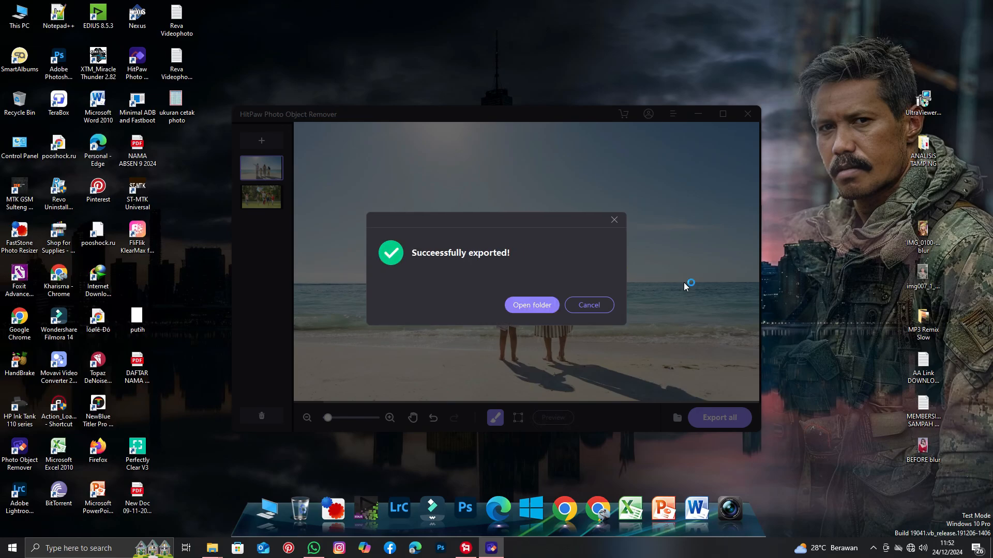
pyautogui.click(542, 305)
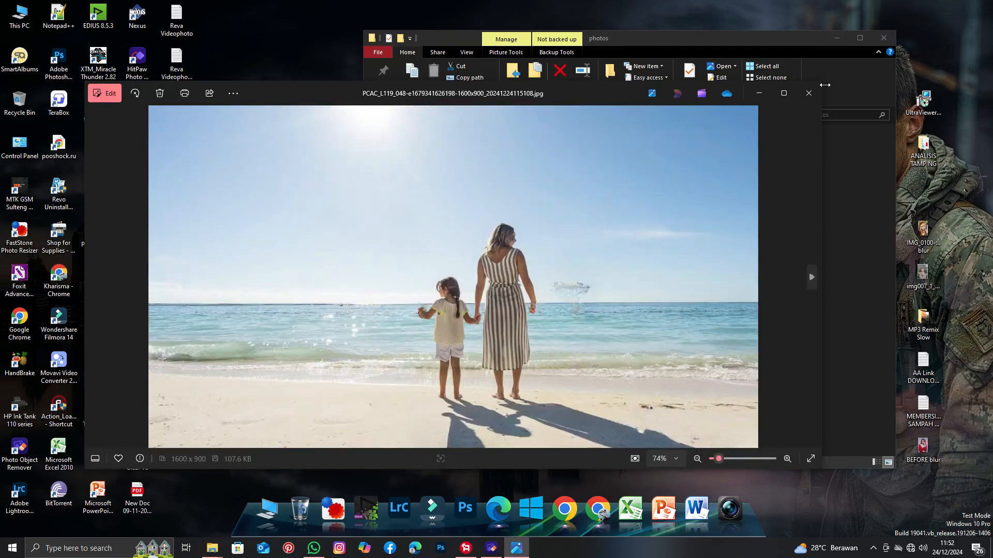
pyautogui.click(809, 94)
pyautogui.doubleClick(538, 196)
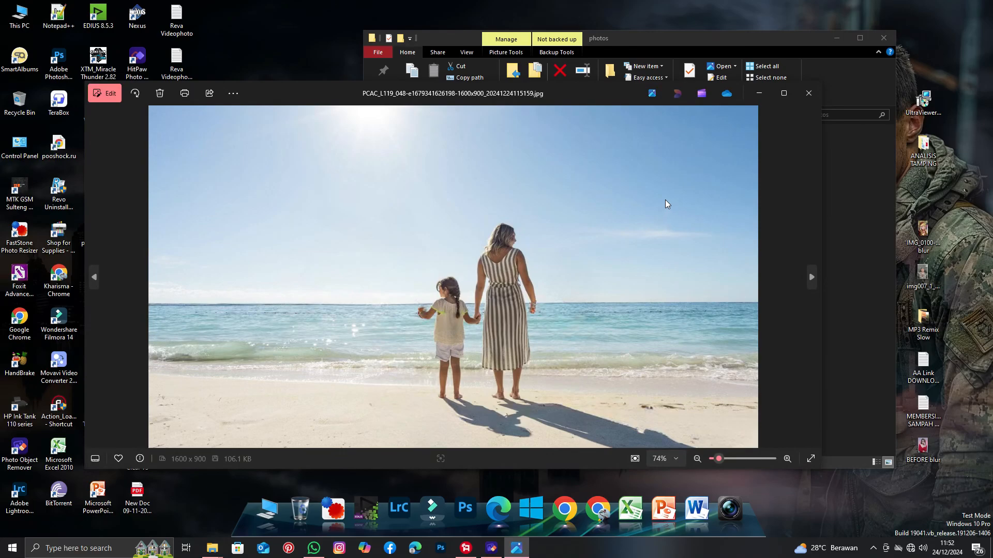
pyautogui.click(809, 94)
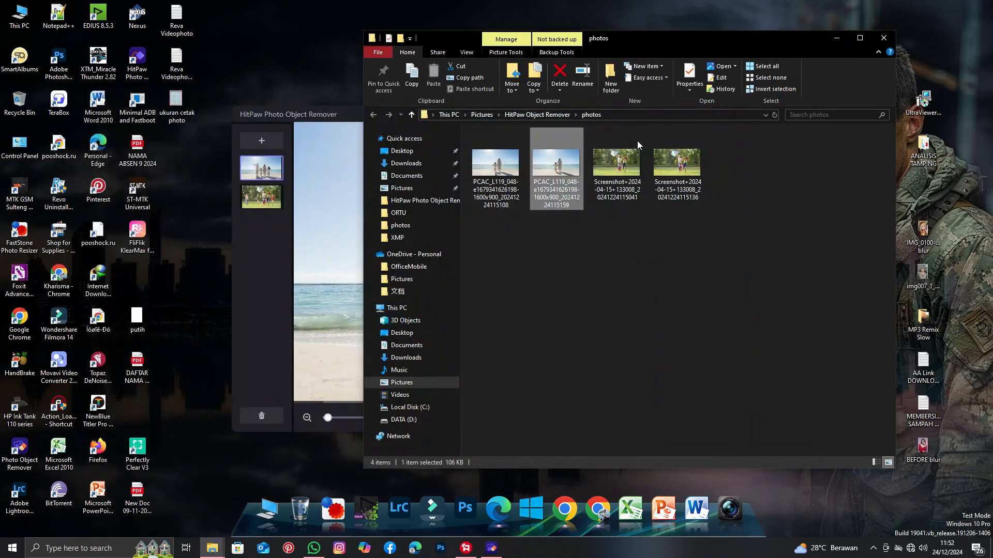
# Delete the first exported beach photo from the photos folder.
pyautogui.click(498, 182)
pyautogui.press('Delete')
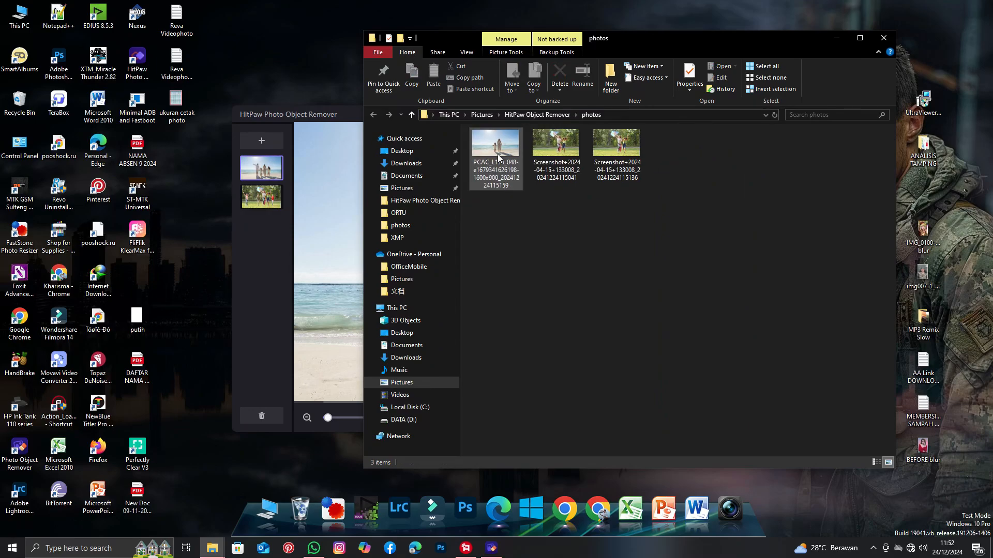
# Copy the remaining exported beach photo into the HitPaw Photo Object Remover 1.0.0.18 folder on drive D.
pyautogui.rightClick(499, 158)
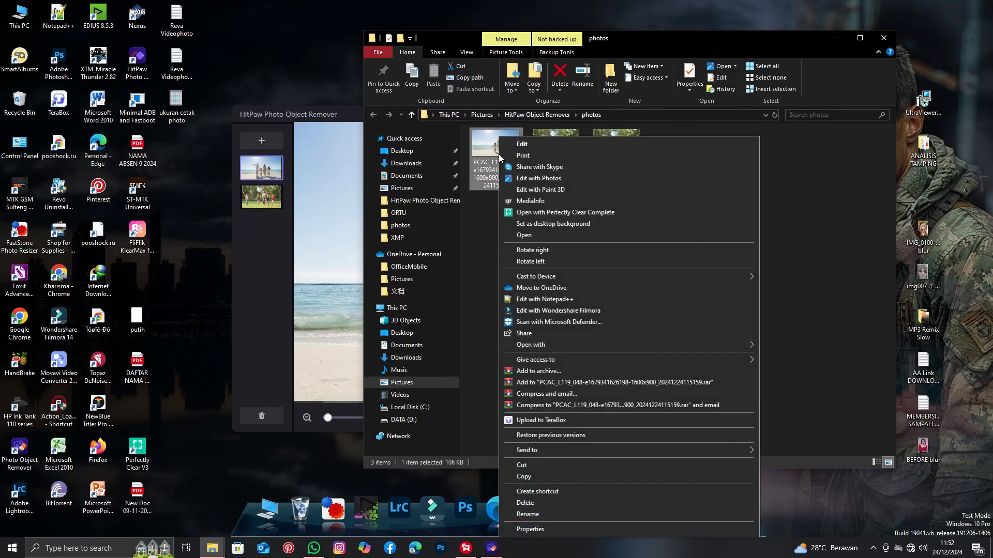
pyautogui.click(522, 472)
pyautogui.moveTo(213, 547)
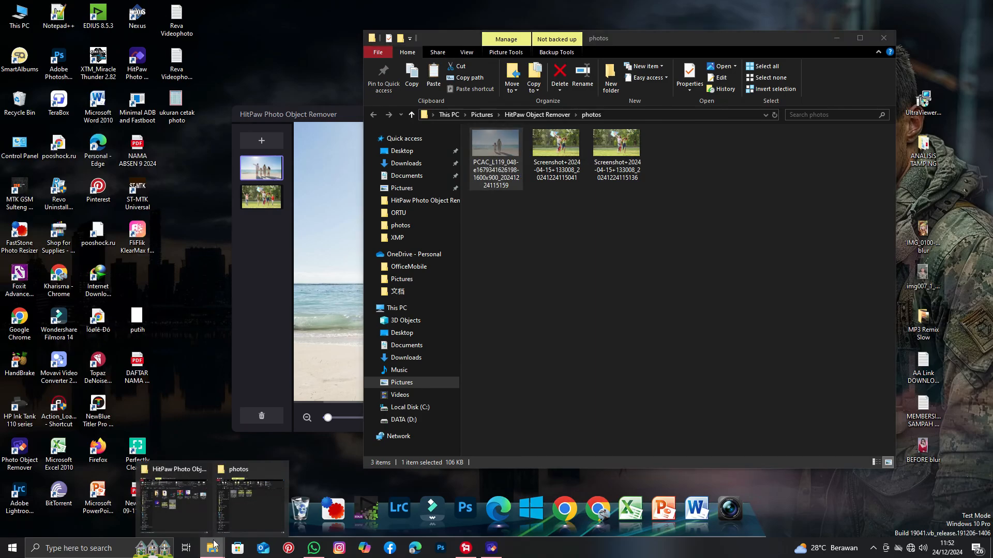
pyautogui.click(193, 513)
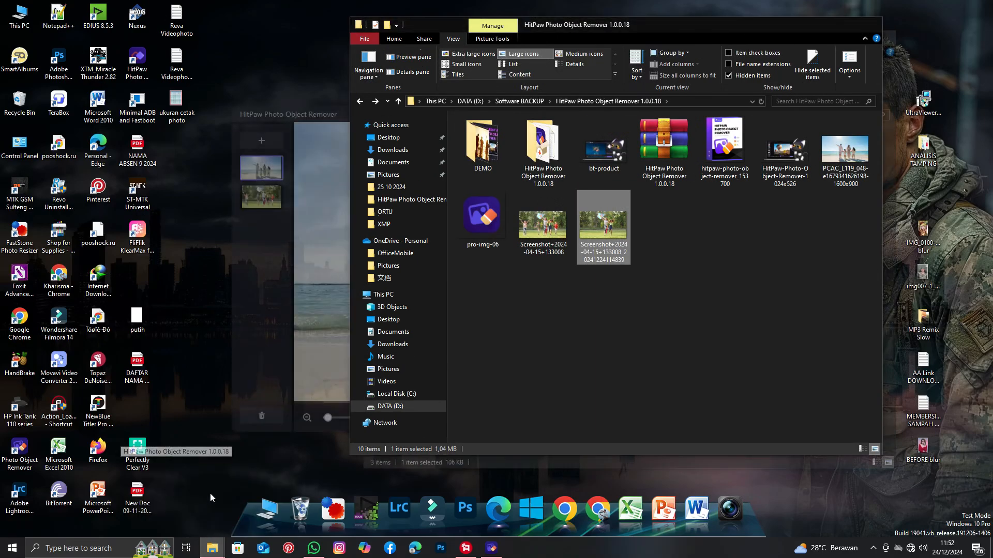
pyautogui.rightClick(742, 283)
pyautogui.click(780, 354)
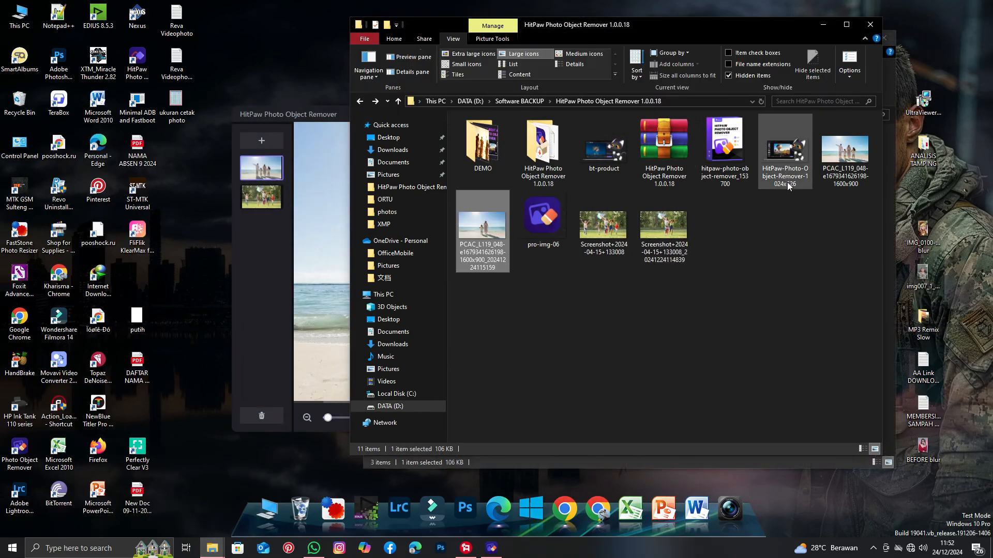
# Minimize both folder windows and close HitPaw Photo Object Remover, confirming the exit.
pyautogui.click(825, 29)
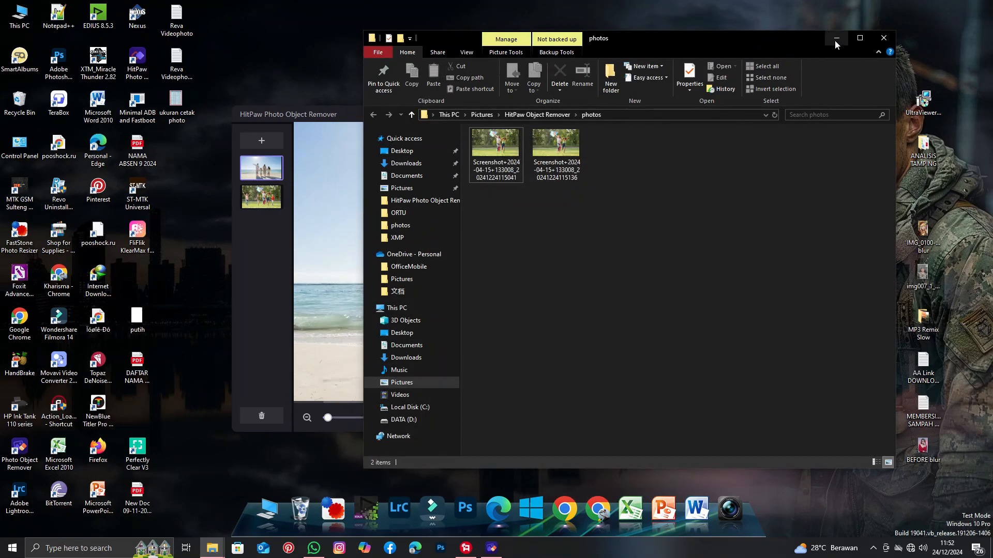
pyautogui.click(837, 39)
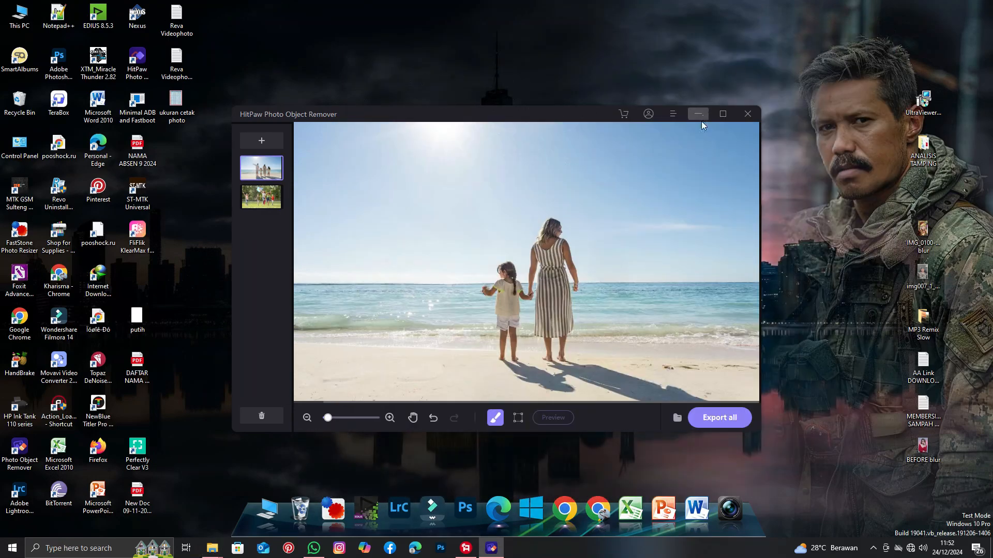
pyautogui.click(749, 115)
pyautogui.click(535, 305)
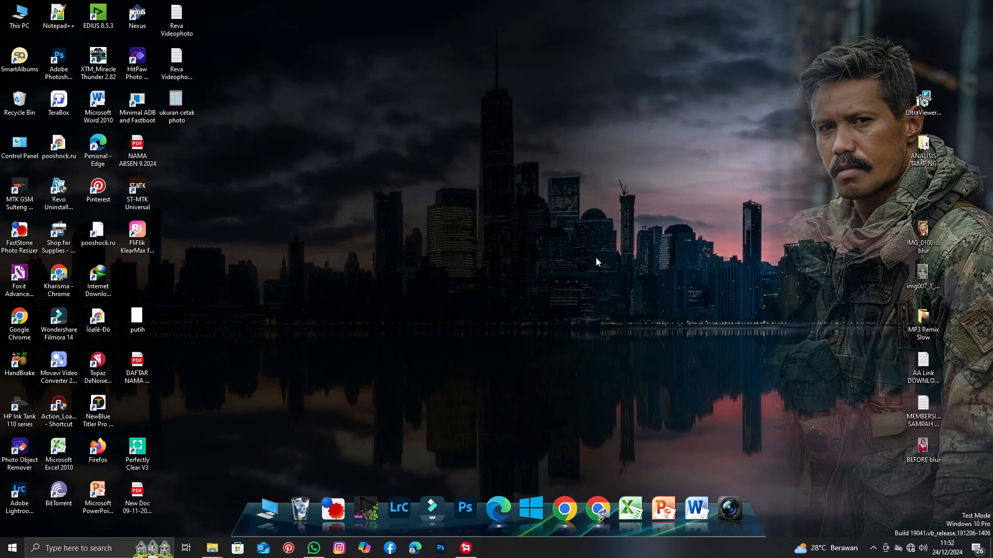
pyautogui.moveTo(212, 547)
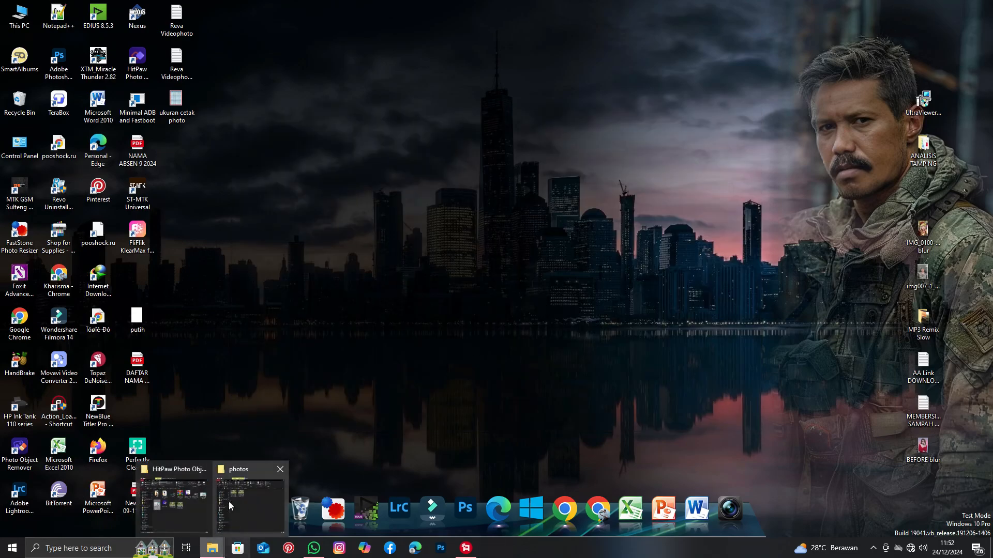
# Open the original and edited park screenshots from the HitPaw folder and arrange their viewers side by side for comparison.
pyautogui.click(184, 504)
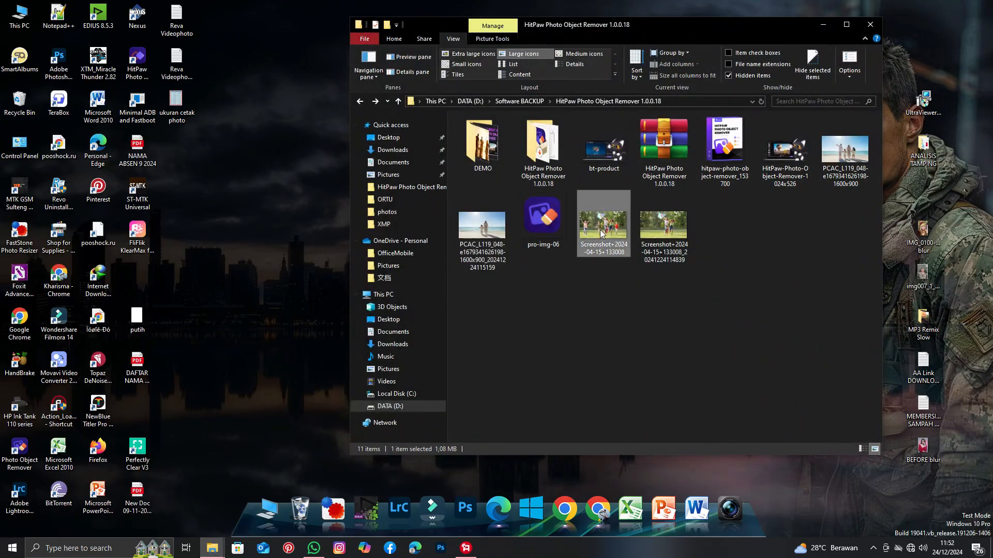
pyautogui.doubleClick(602, 233)
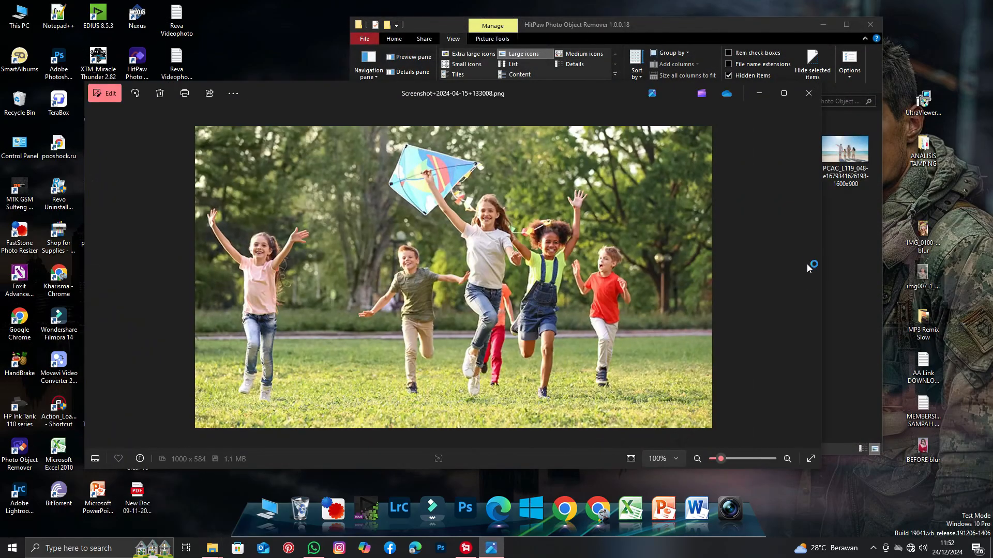
pyautogui.moveTo(821, 253); pyautogui.dragTo(588, 295)
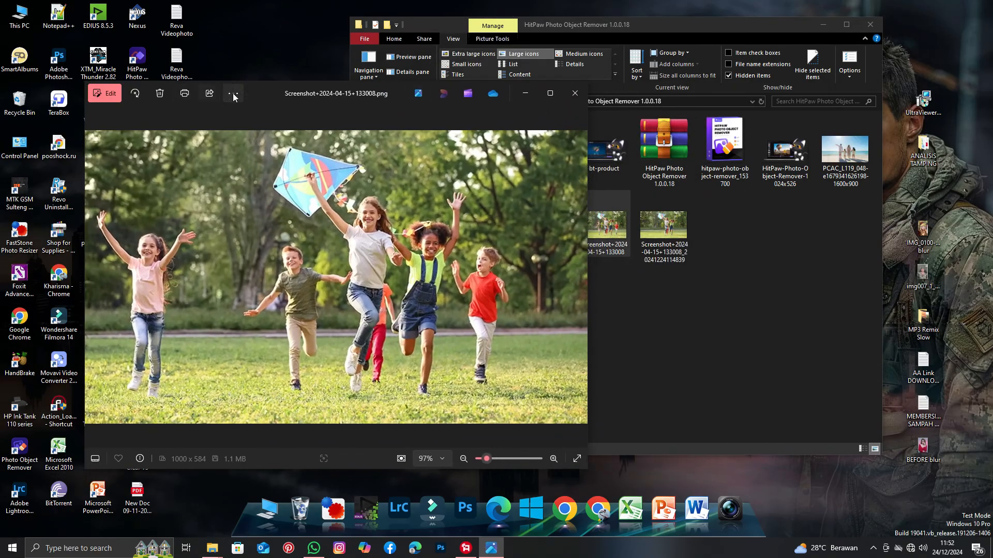
pyautogui.moveTo(255, 88); pyautogui.dragTo(171, 18)
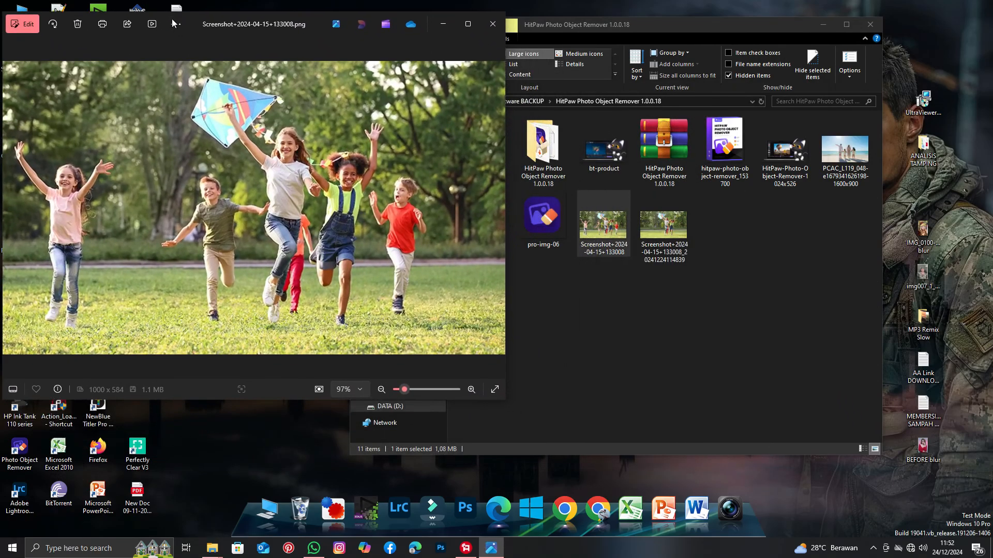
pyautogui.doubleClick(670, 224)
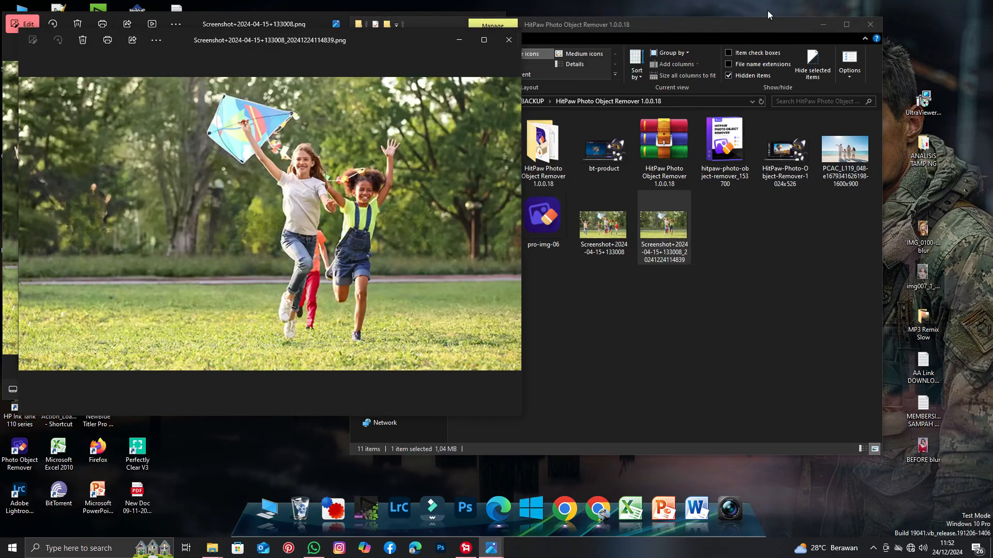
pyautogui.click(819, 28)
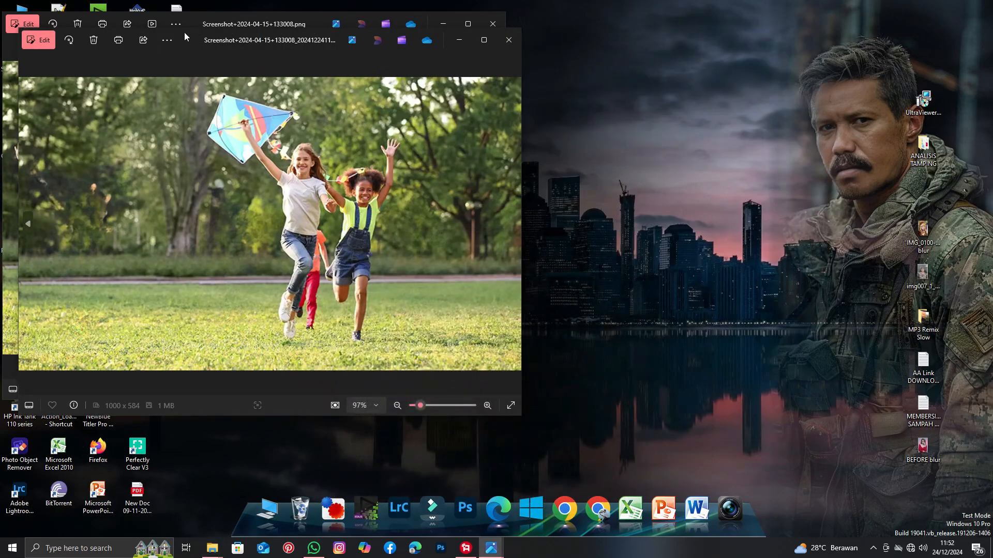
pyautogui.moveTo(184, 33); pyautogui.dragTo(675, 15)
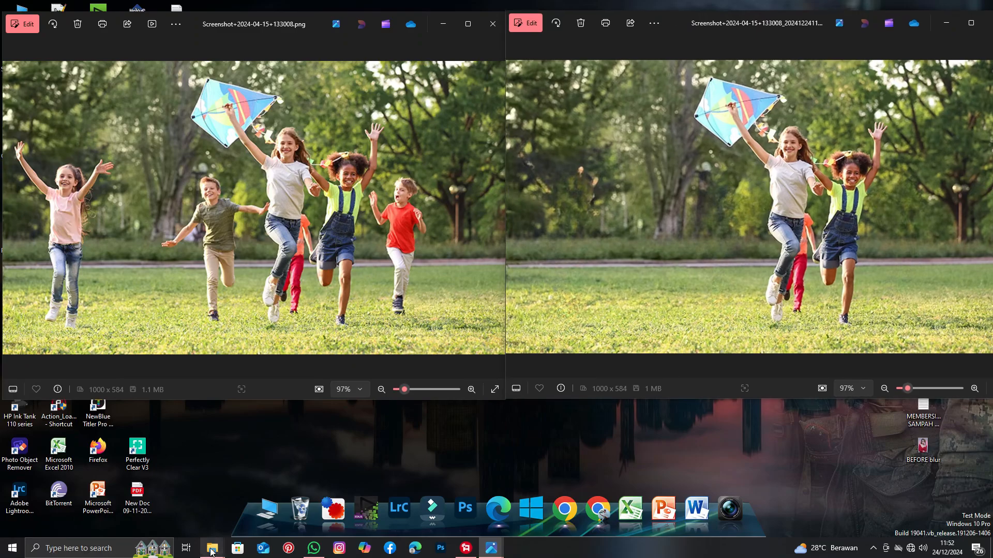
# Open the original and edited beach photos from the same folder and arrange their viewers side by side for comparison.
pyautogui.moveTo(212, 548)
pyautogui.click(192, 497)
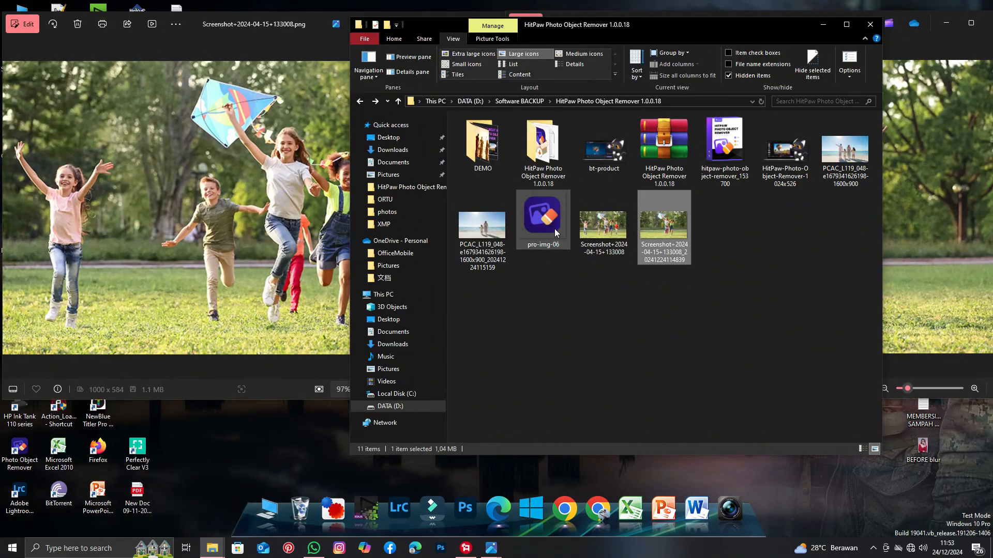
pyautogui.doubleClick(845, 150)
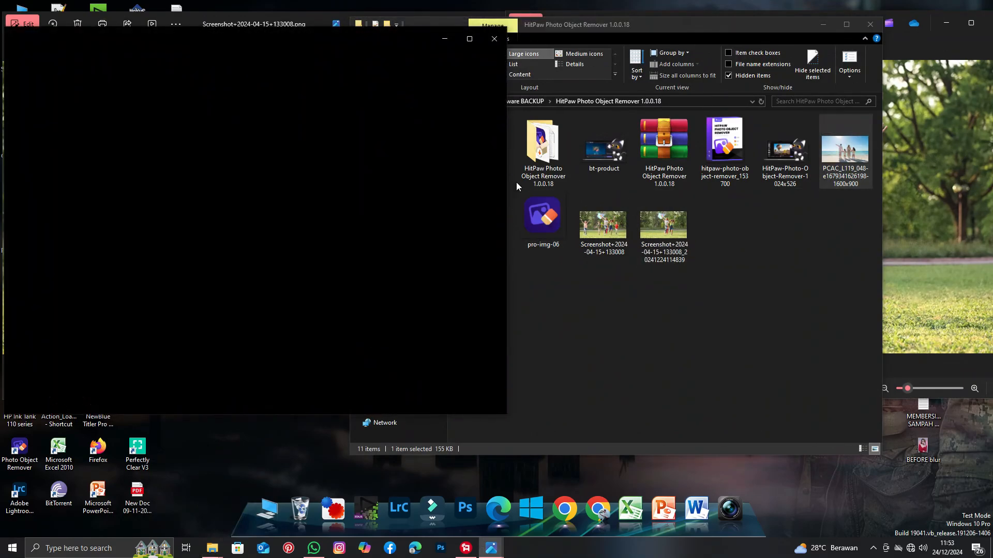
pyautogui.click(529, 275)
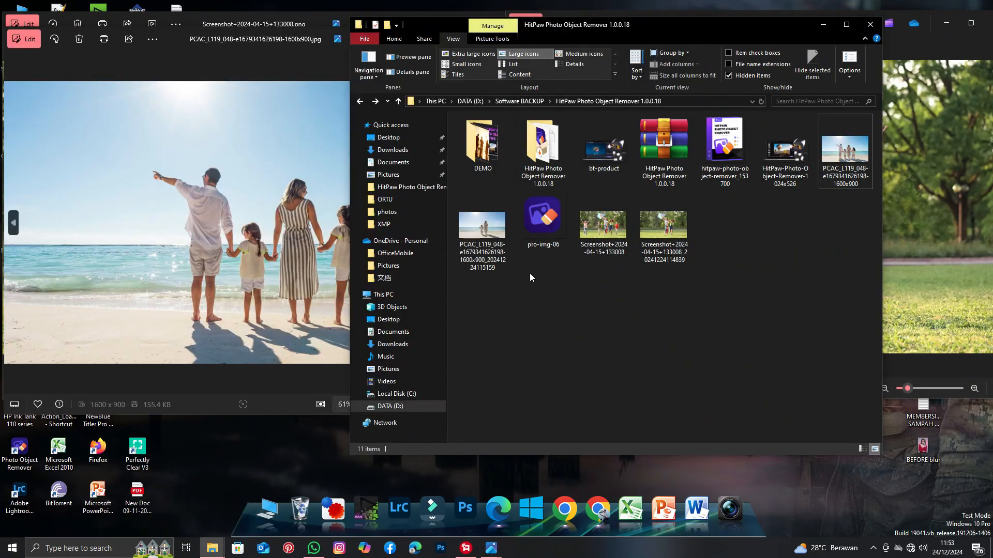
pyautogui.doubleClick(473, 225)
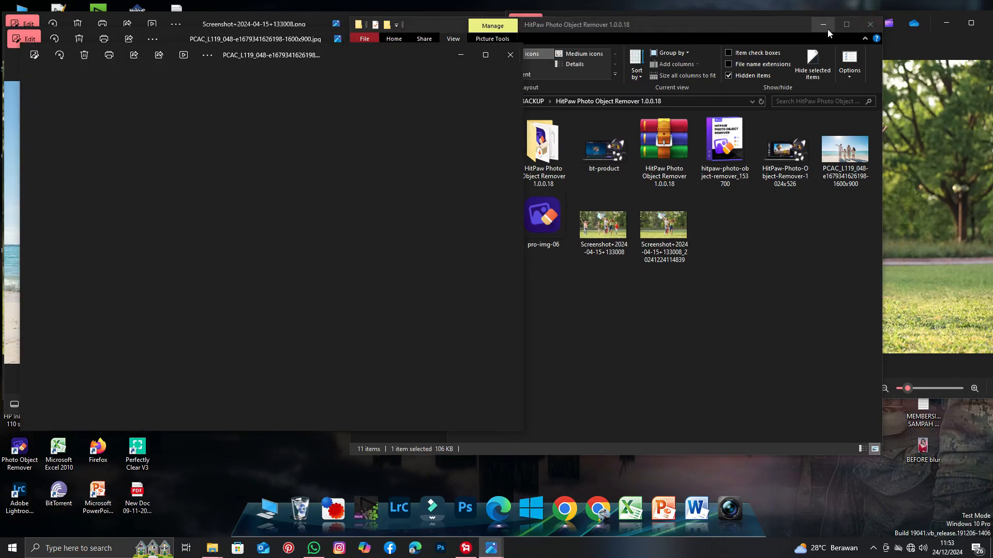
pyautogui.click(827, 29)
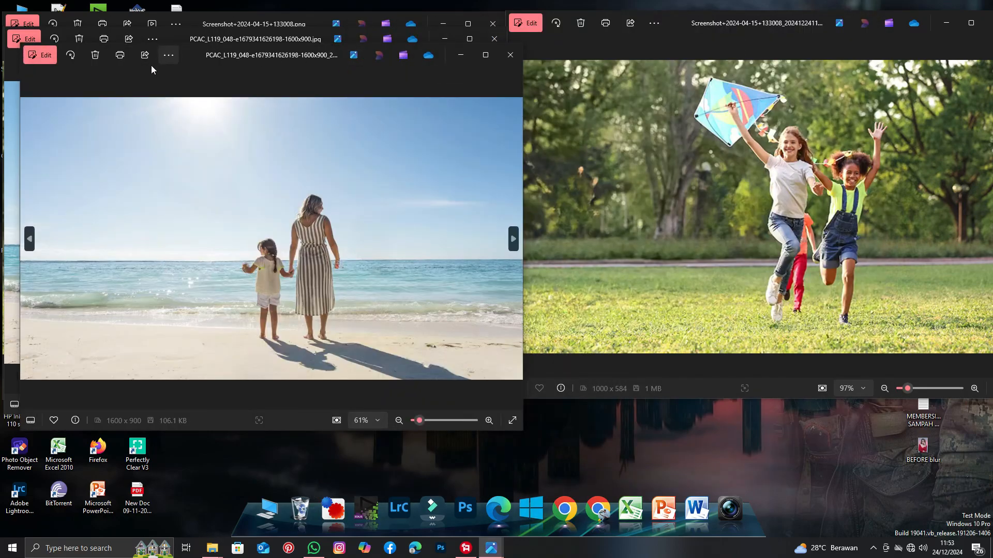
pyautogui.moveTo(192, 48); pyautogui.dragTo(676, 31)
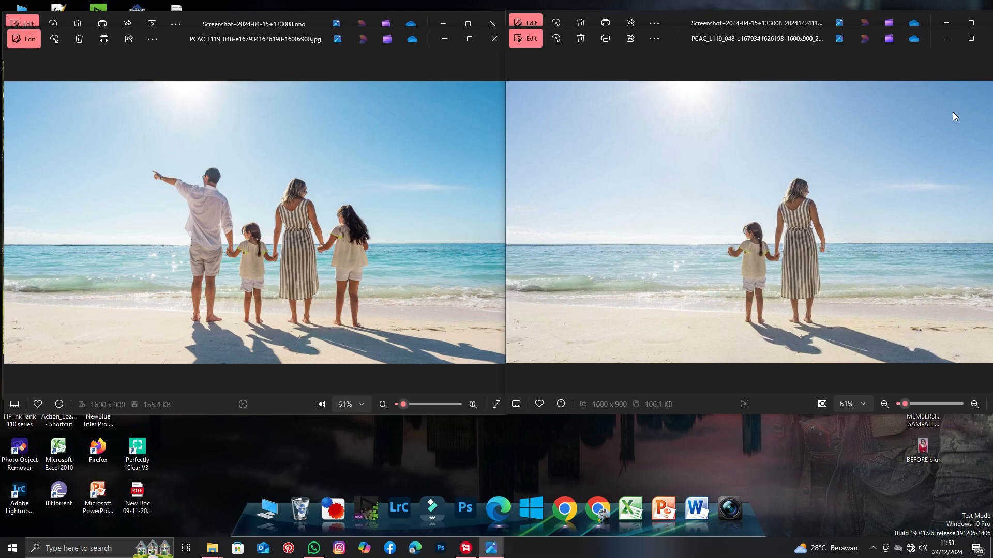
# Minimize both beach photo viewers and the original park screenshot viewer, leaving the edited park screenshot open.
pyautogui.click(947, 39)
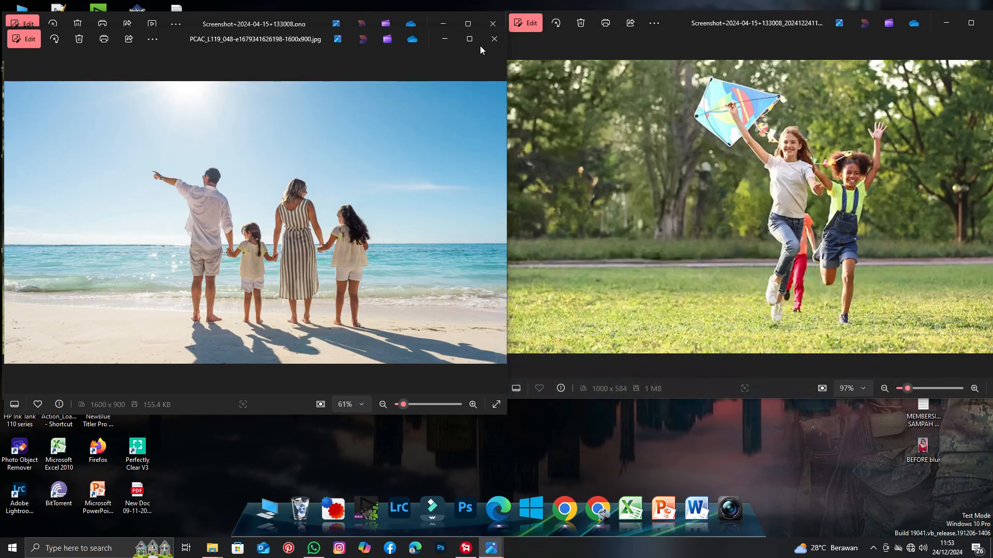
pyautogui.click(449, 41)
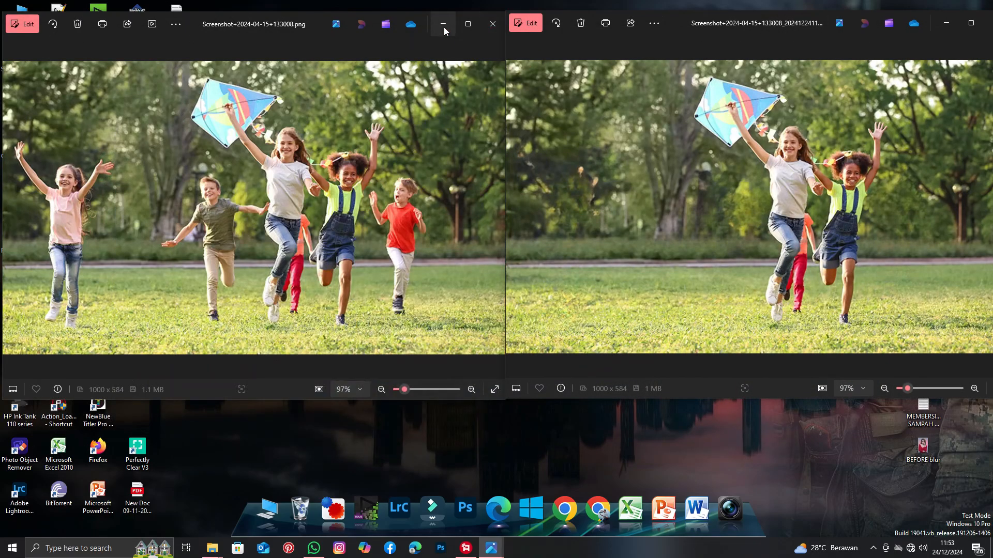
pyautogui.click(443, 25)
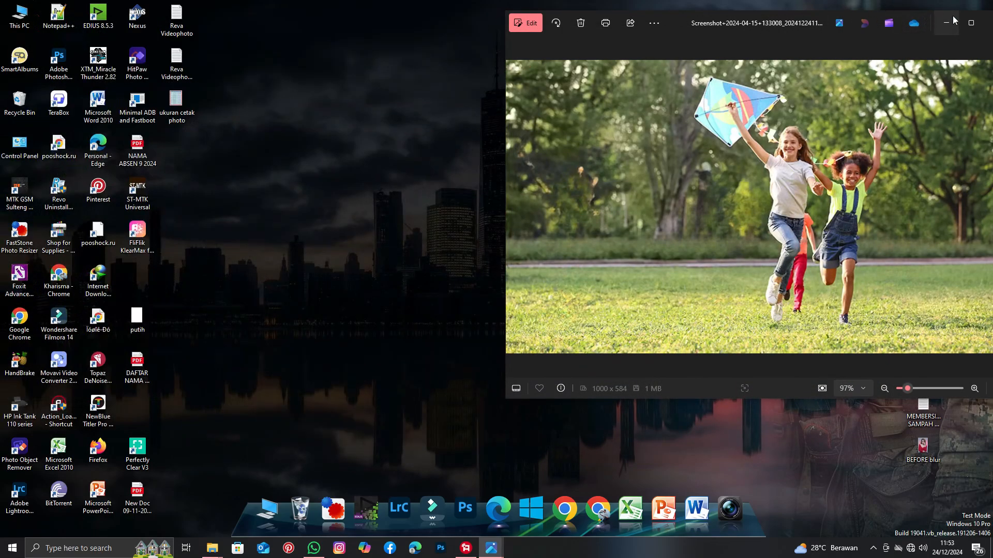